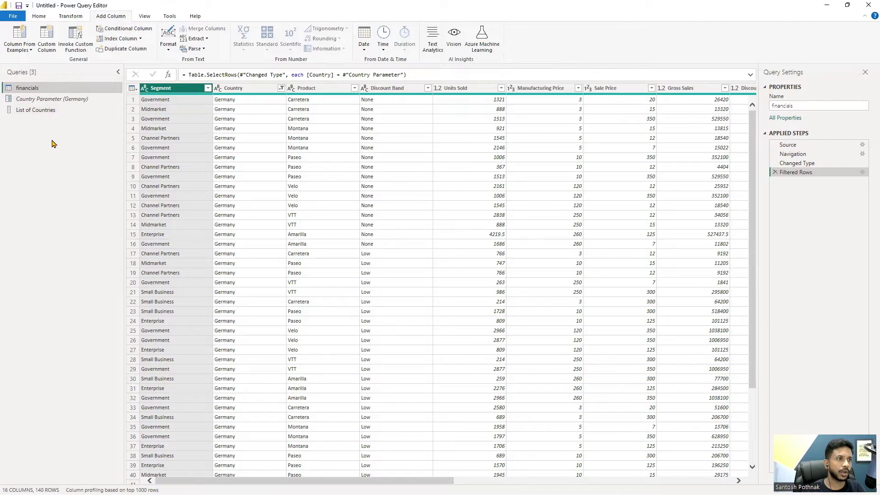
Review the financials, Country Parameter and List of Countries queries
right_click(26, 88)
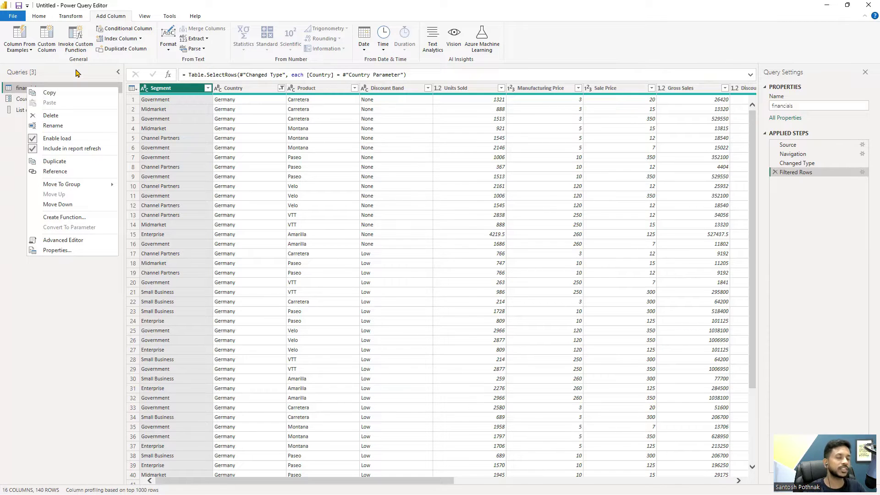
click(15, 161)
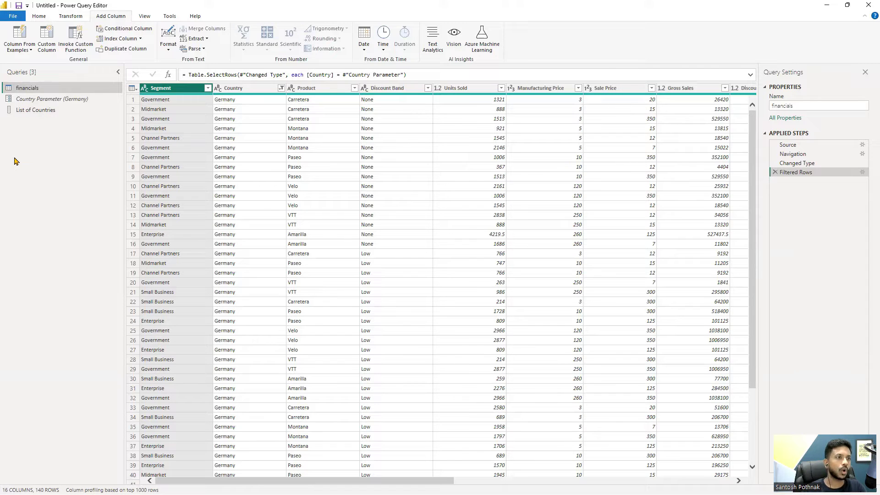
click(18, 100)
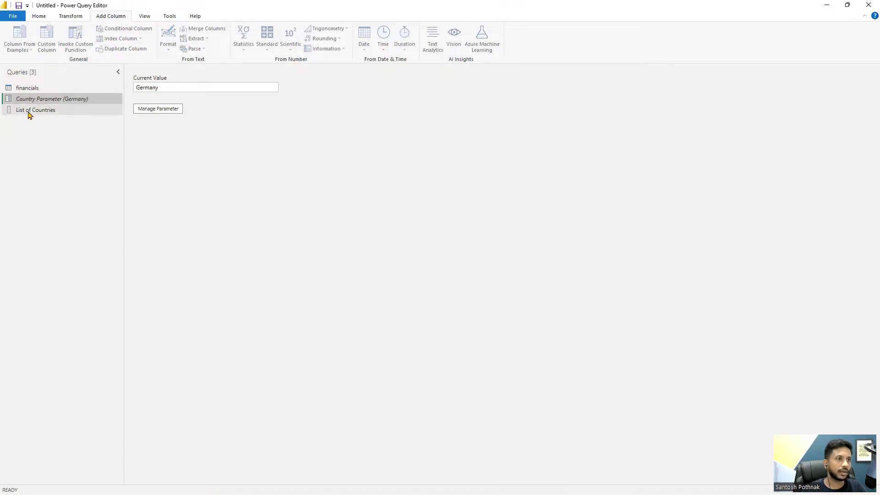
click(27, 113)
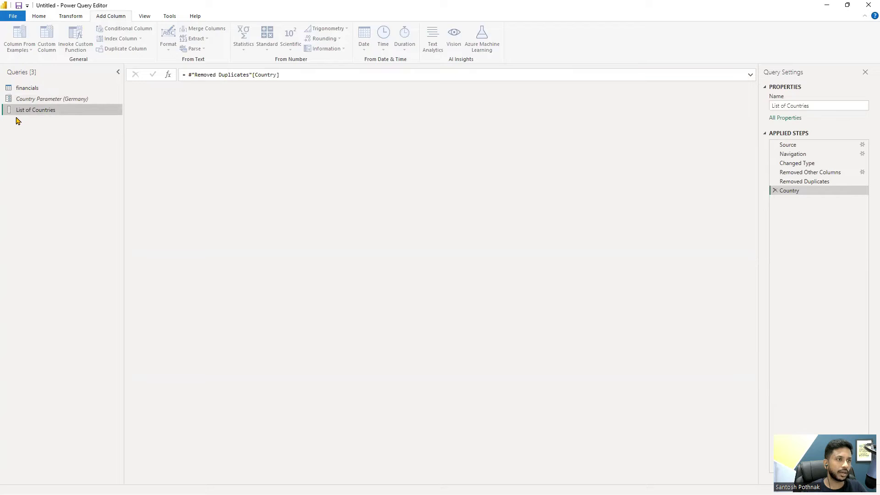
click(17, 91)
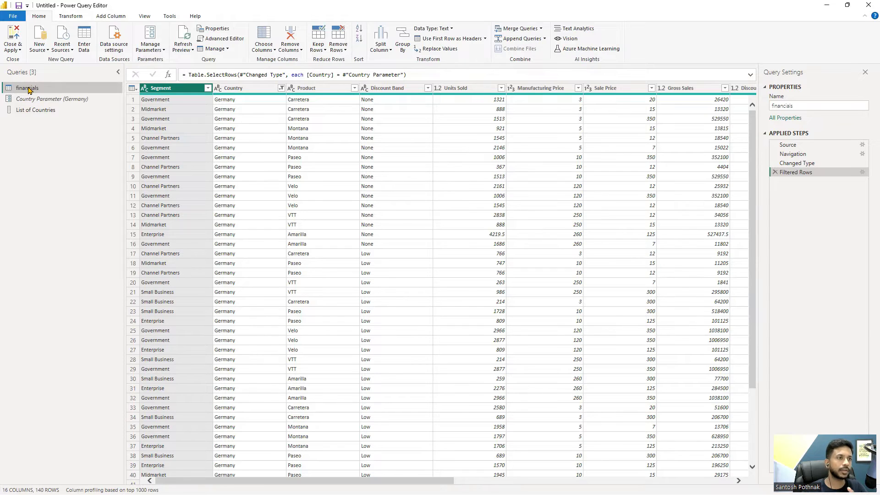
Create a function named 'InvokeFunction Example' from the financials query
right_click(29, 87)
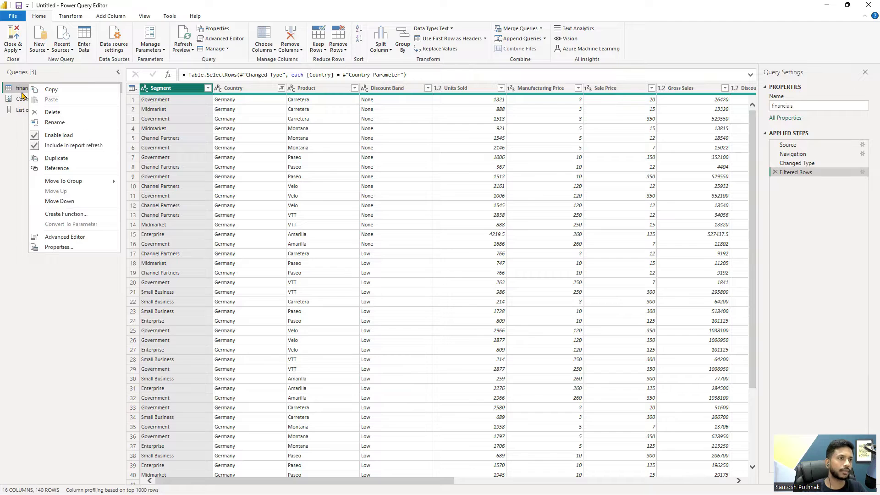
click(57, 215)
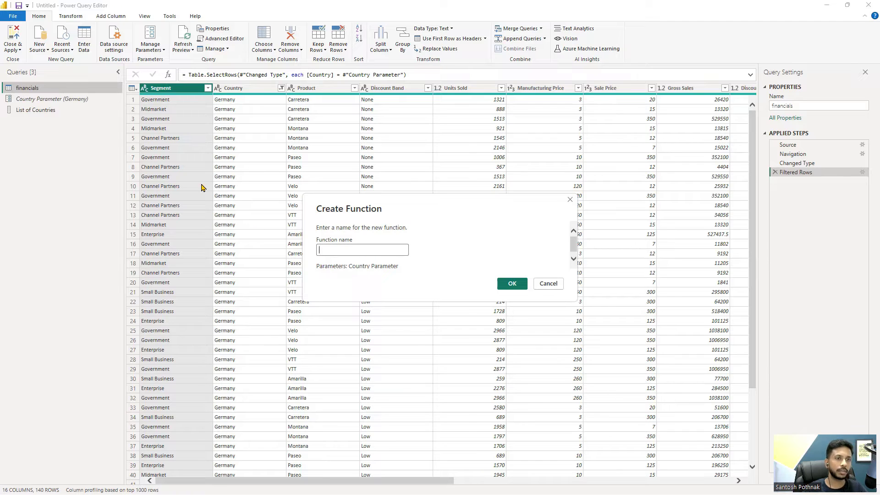
click(349, 250)
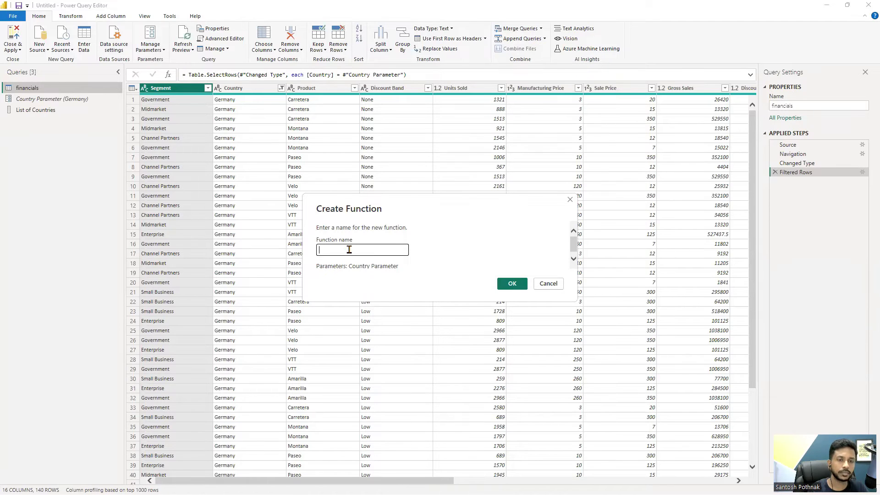
text(Cou)
key(BackSpace)
key(BackSpace)
key(BackSpace)
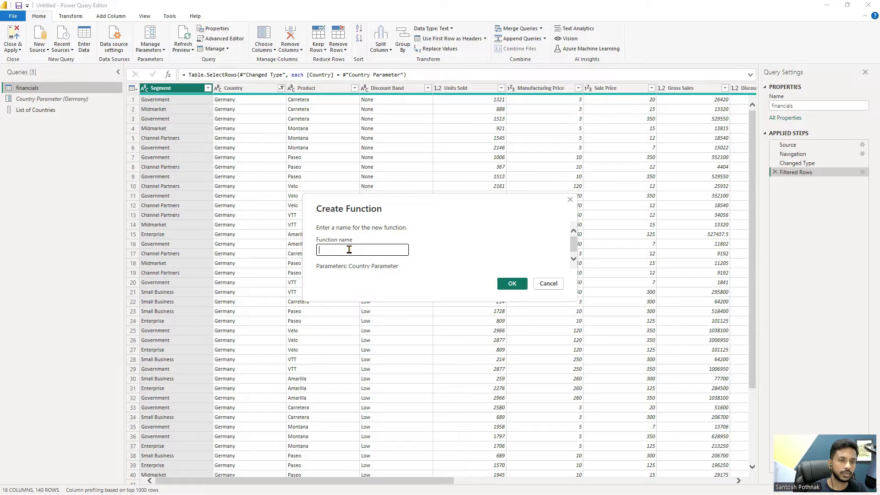
text(FInvokeFunction Eaxmp)
key(BackSpace)
key(BackSpace)
key(BackSpace)
text(ample)
click(498, 283)
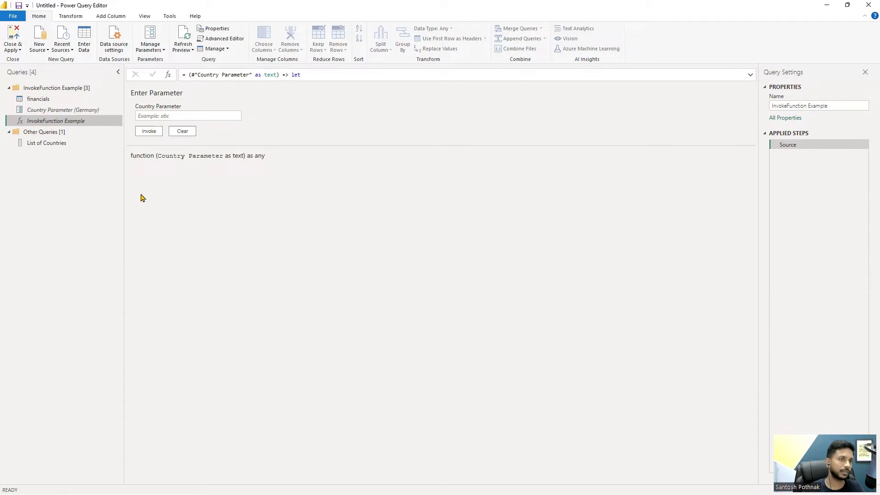
Enter Canada as InvokeFunction Example's Country Parameter value
click(171, 116)
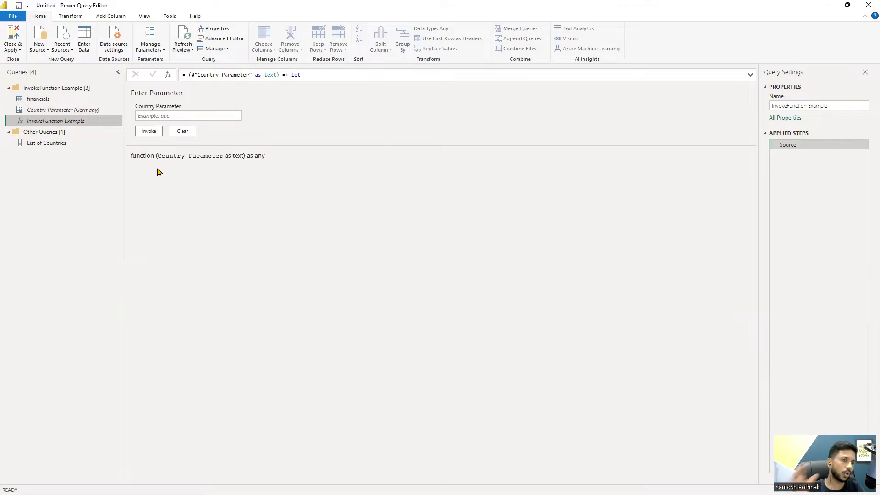
click(161, 115)
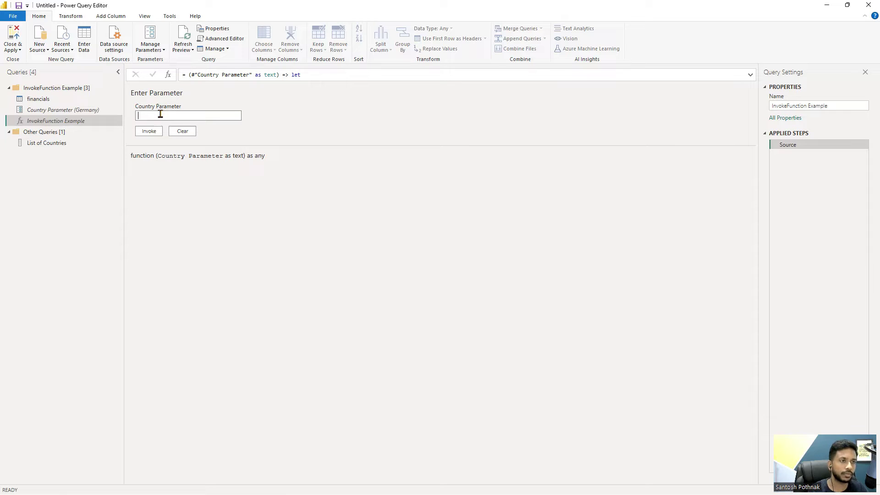
text(Canada)
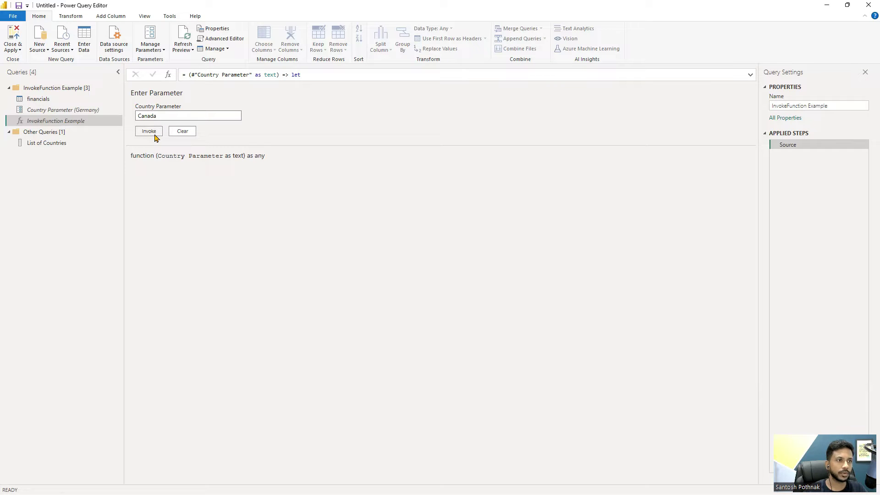
Invoke InvokeFunction Example for Canada and then for Germany
click(151, 133)
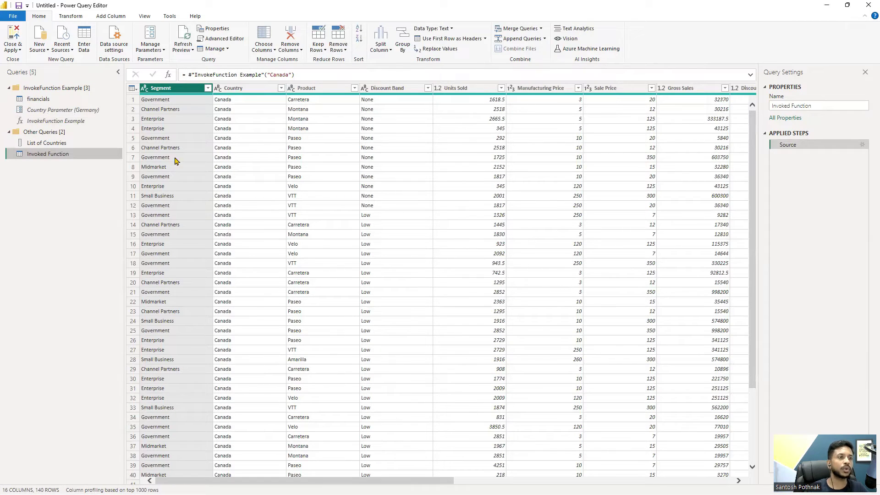
click(75, 123)
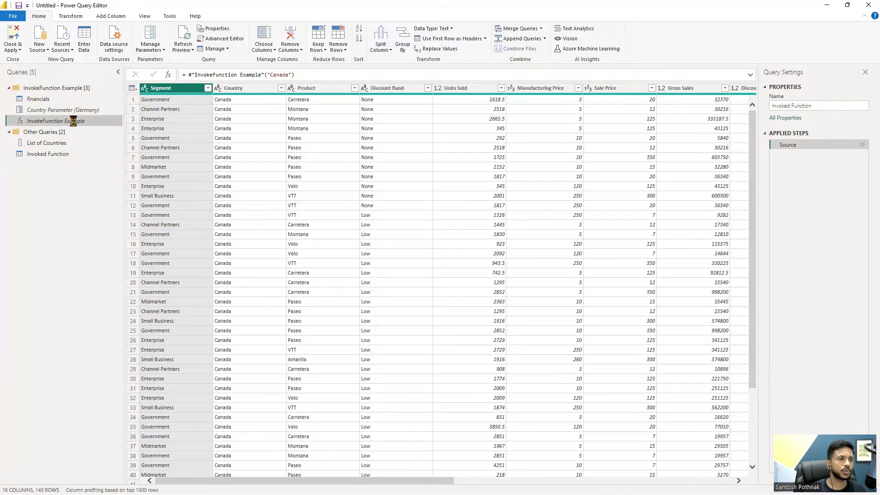
click(159, 117)
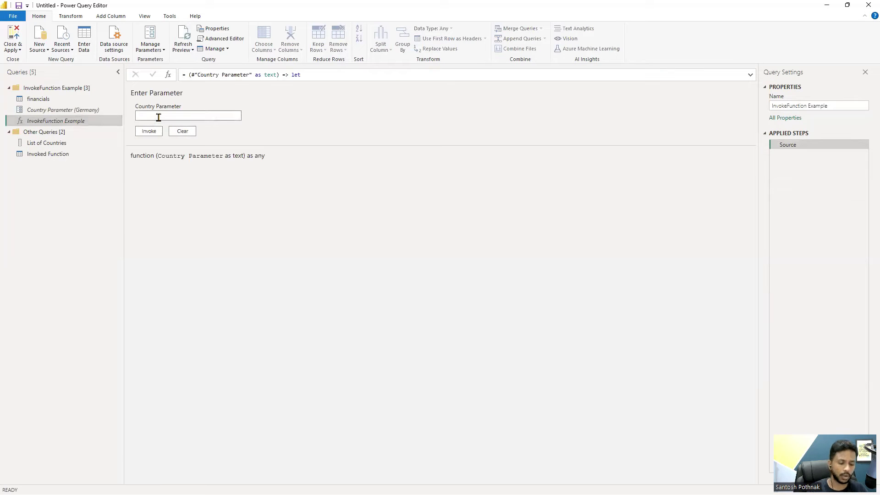
text(Germany)
click(149, 132)
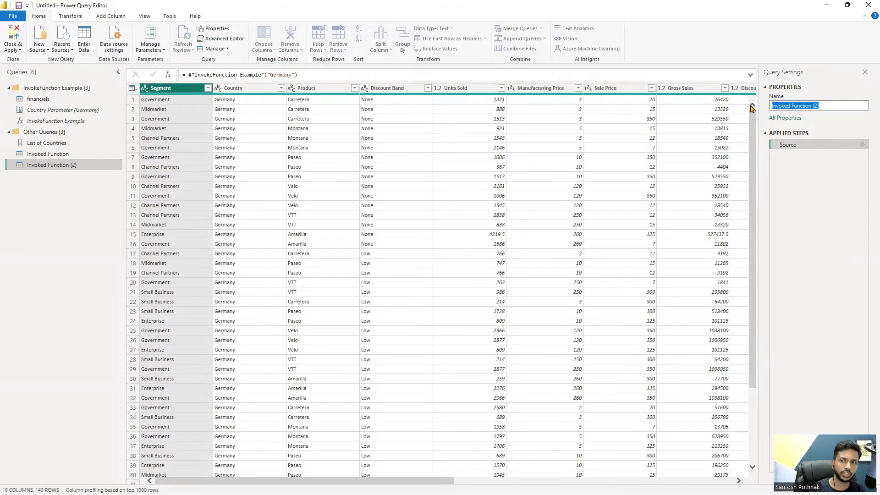
Rename the invoked results 'Germany Data' and 'Canada Data', and reorder Canada Data in the list
text(Germany Data)
key(Return)
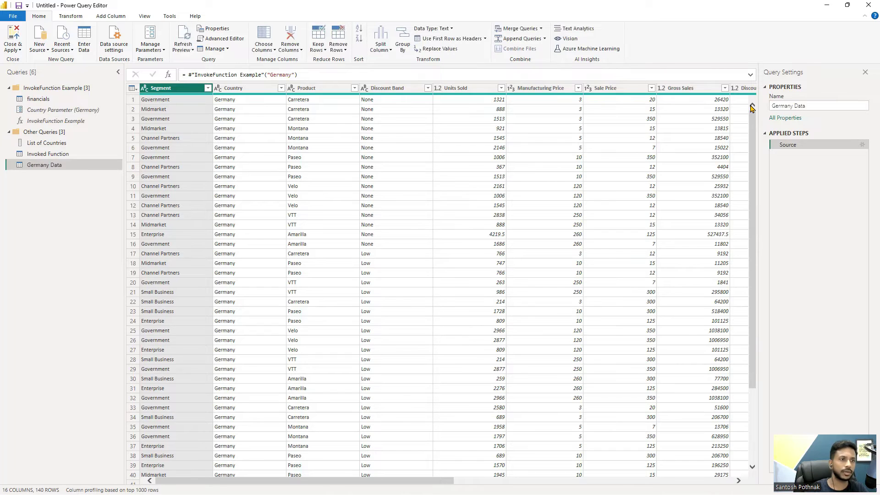
click(114, 156)
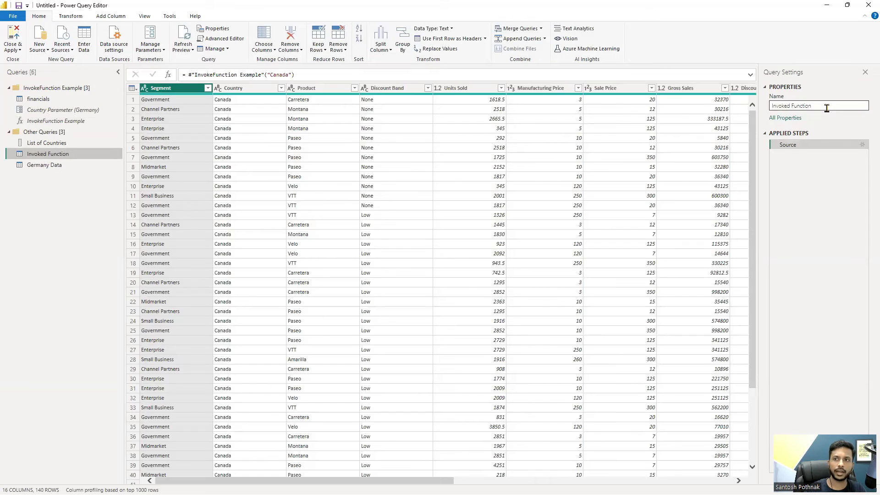
drag(821, 107, 773, 109)
key(BackSpace)
text(Canada Data)
key(Return)
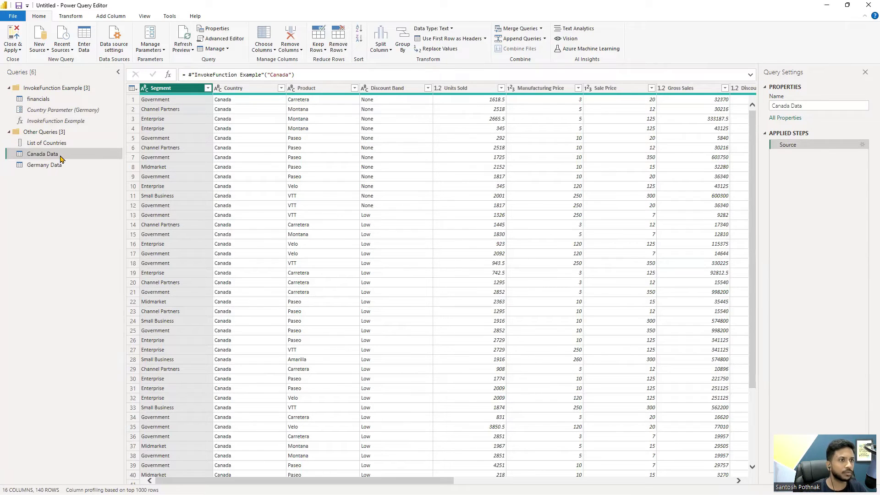
drag(63, 157, 50, 172)
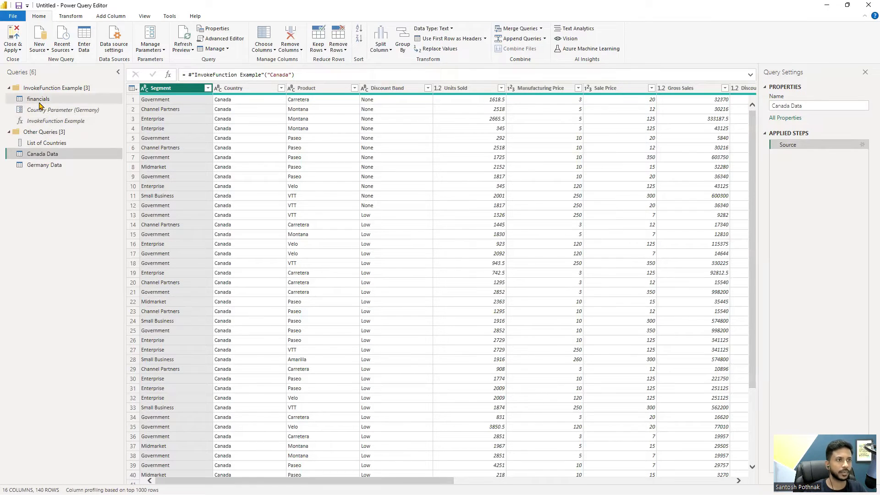
click(39, 100)
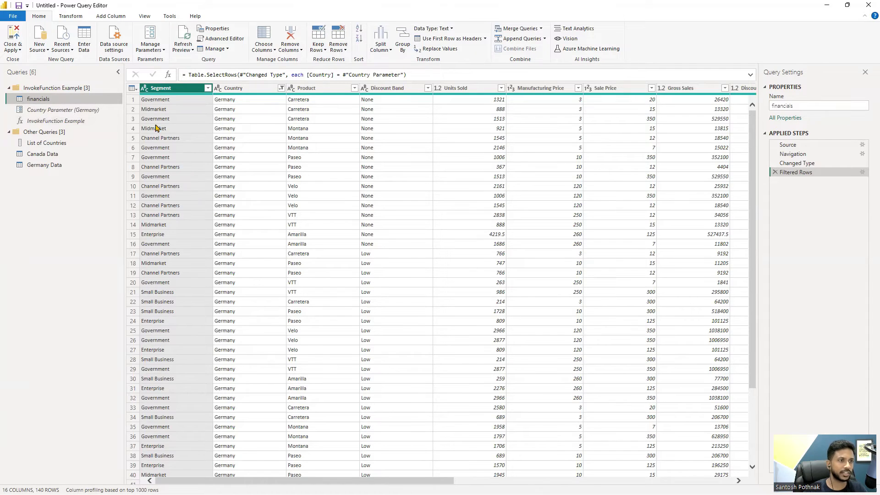
click(72, 154)
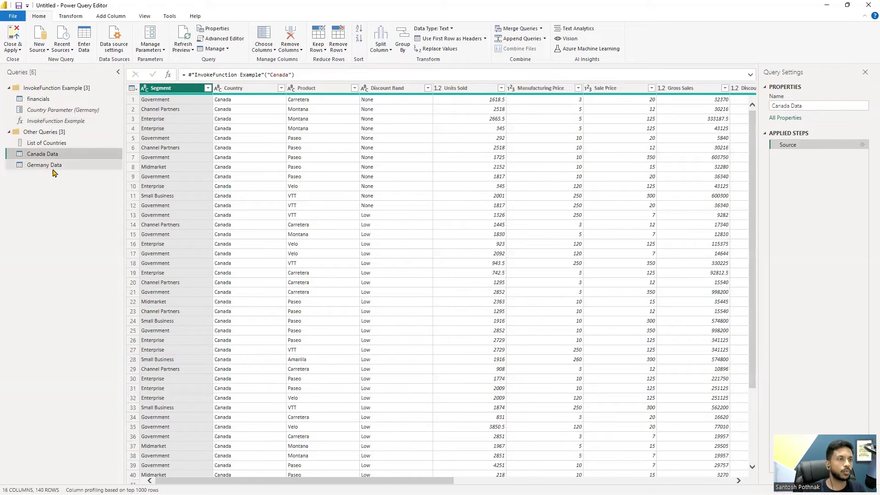
click(106, 17)
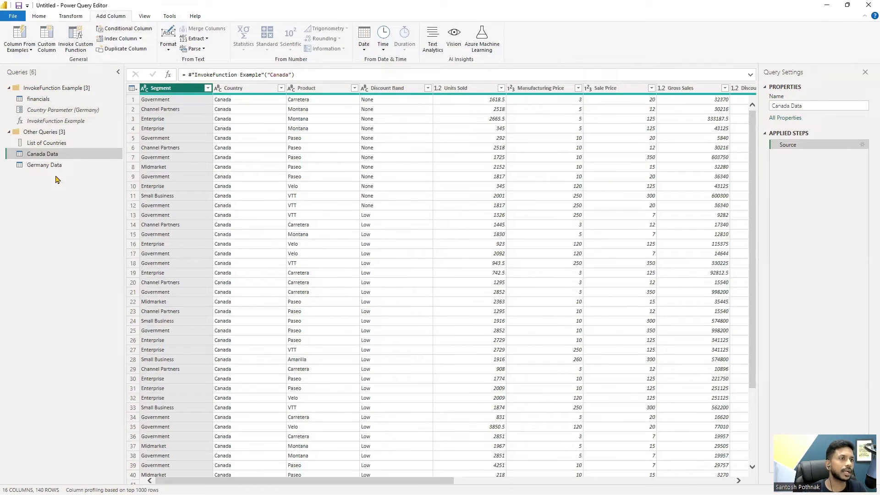
Import Table1 from the MacBook.xlsx workbook and return to the query editor
click(39, 17)
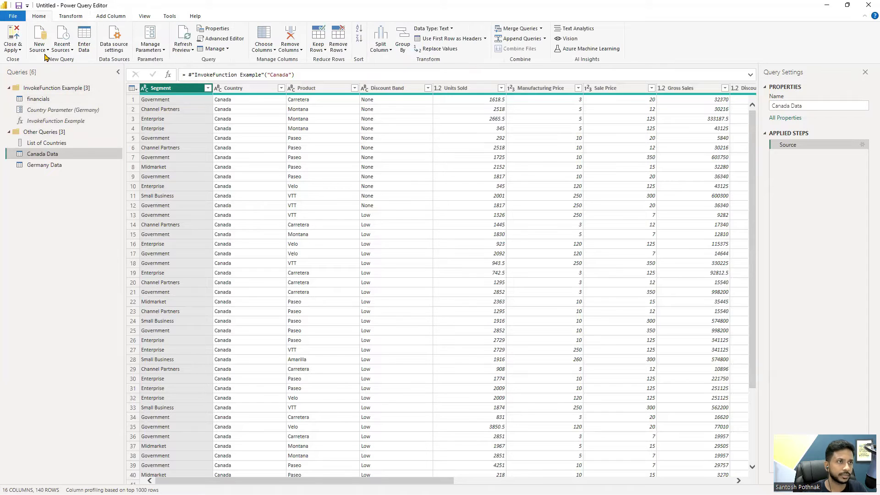
click(44, 55)
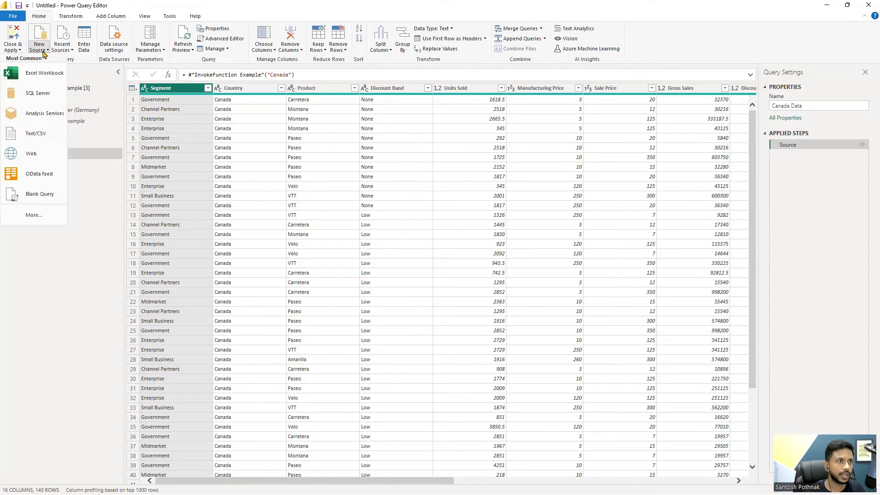
click(34, 77)
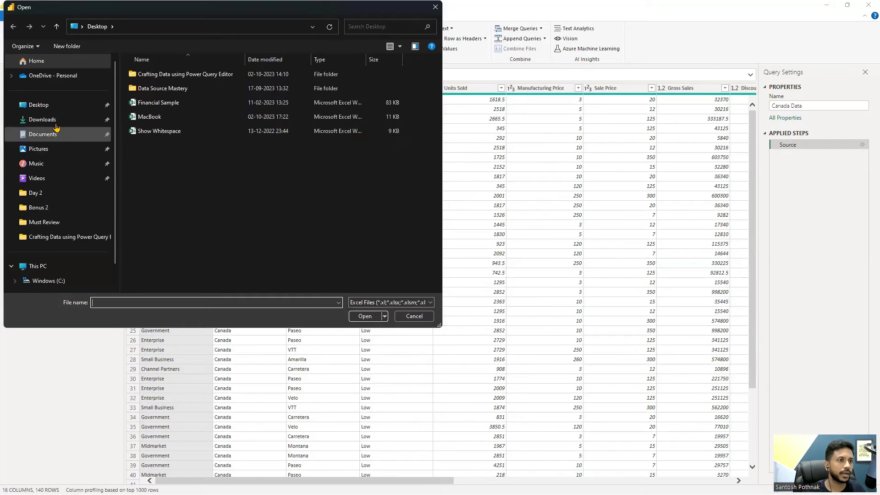
click(155, 121)
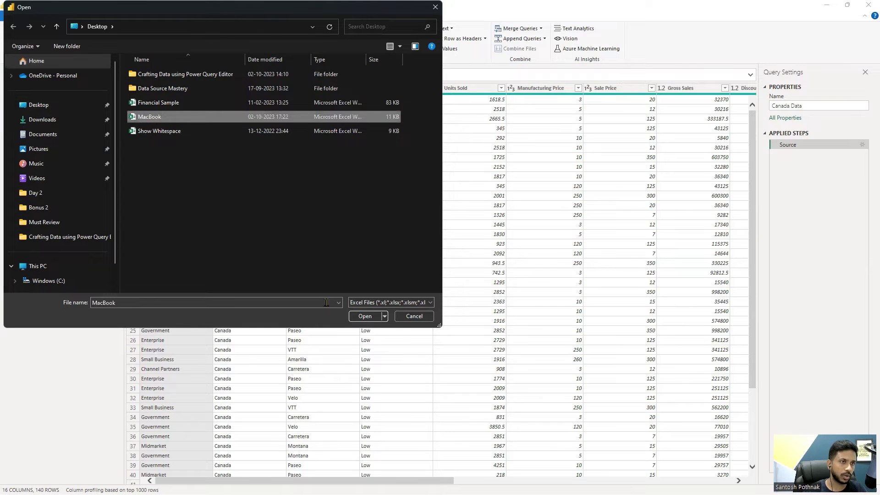
click(358, 318)
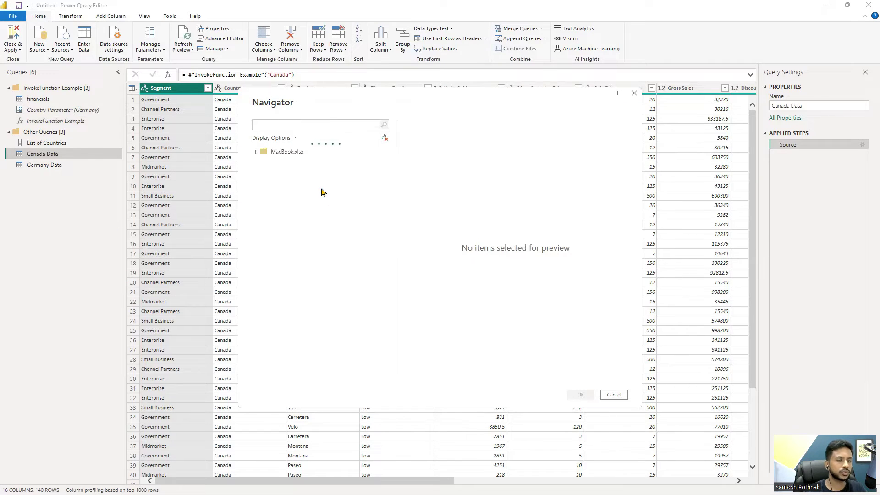
click(267, 164)
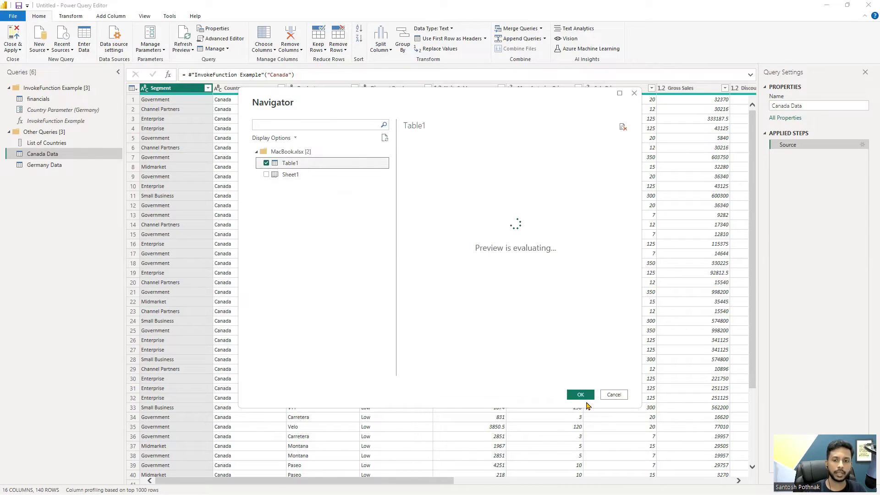
click(586, 397)
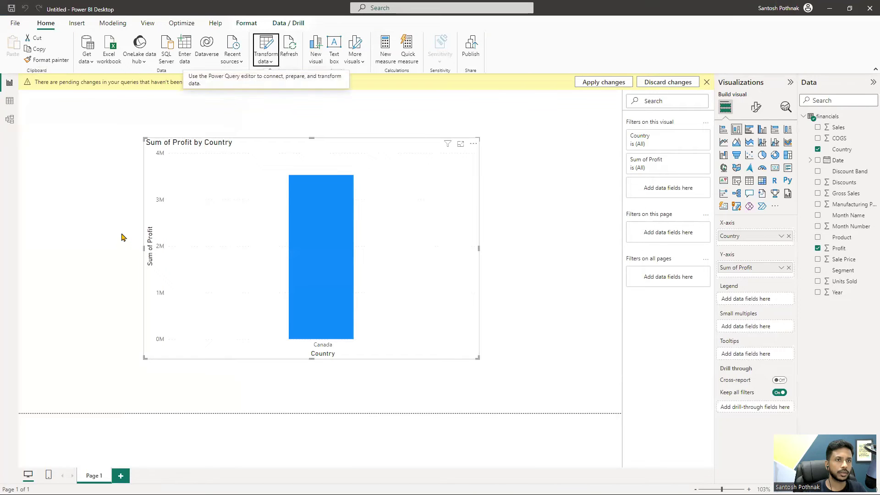
click(263, 48)
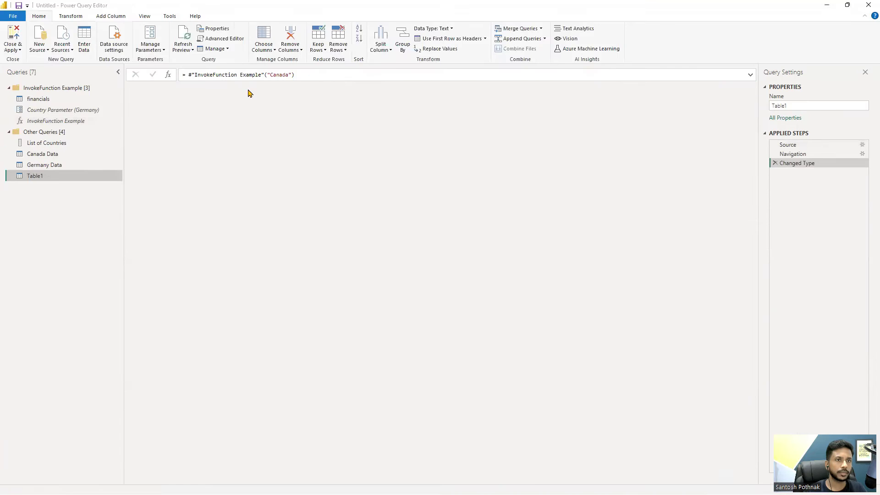
Move Table1 into a new group named 'Invoke Function Demo 2'
right_click(53, 179)
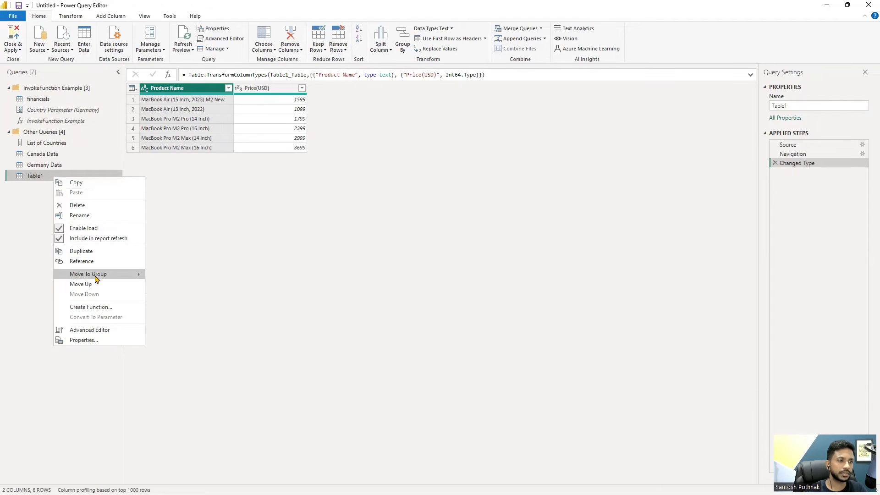
mouse_move(96, 274)
click(189, 288)
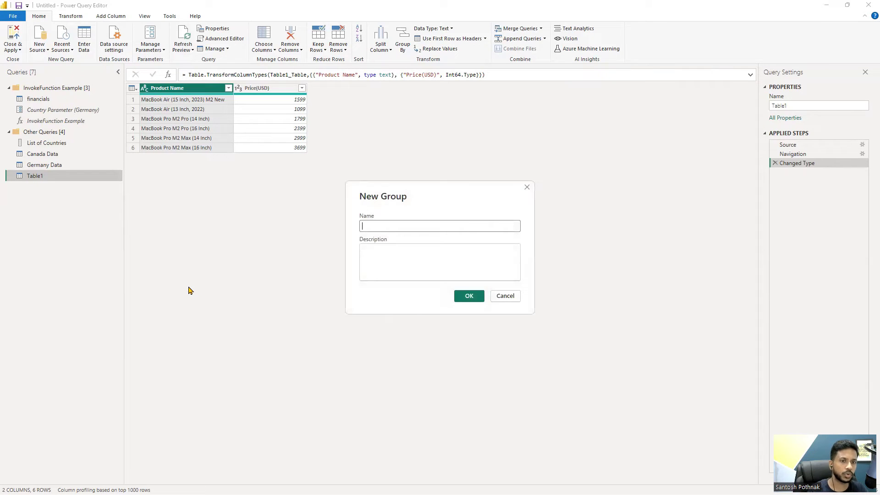
text(Invoke Functi)
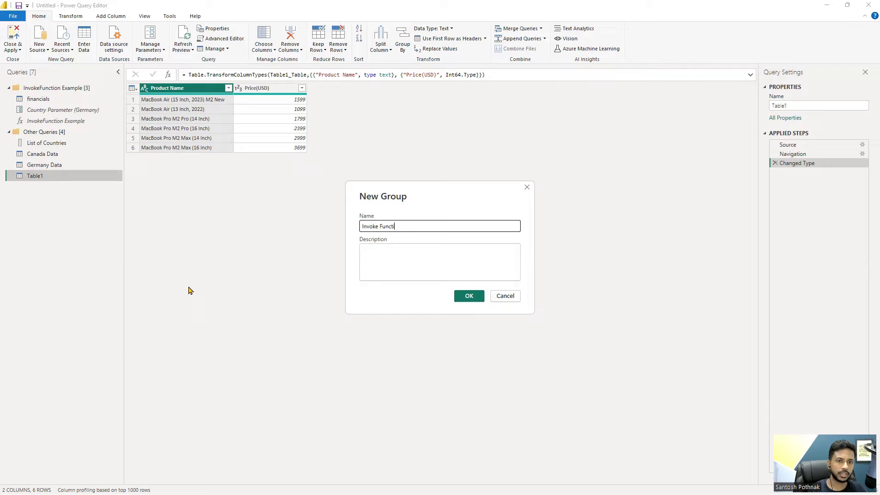
text(on Demo 2)
key(Return)
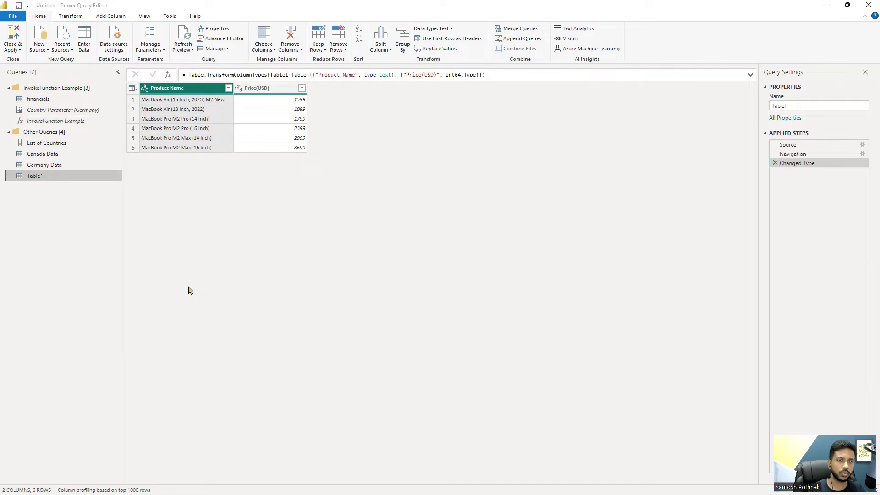
Place the new group above Other Queries and collapse the Other Queries and InvokeFunction Example groups
drag(30, 131, 9, 154)
click(8, 154)
click(10, 90)
click(9, 90)
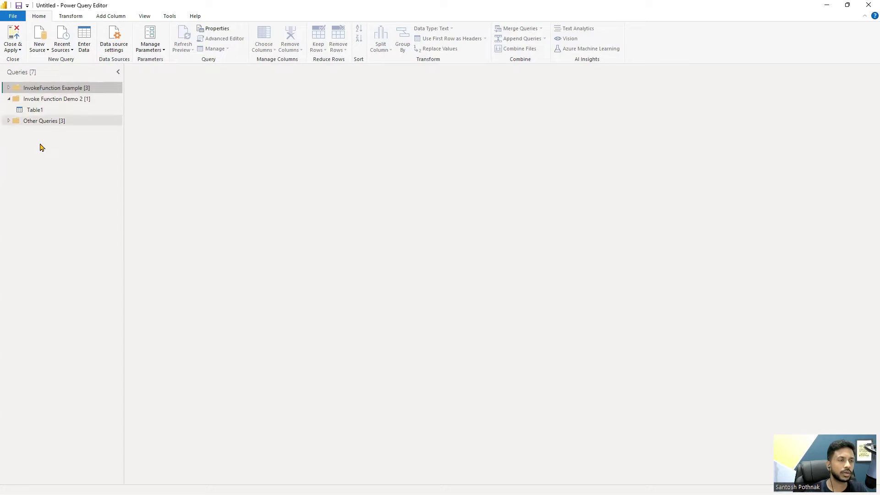
click(112, 16)
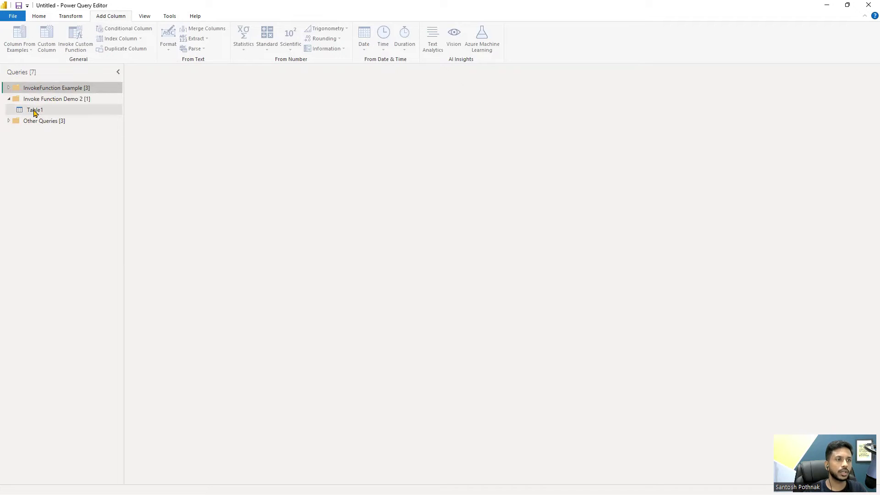
Add a blank query, Query1, to the Invoke Function Demo 2 group
click(34, 110)
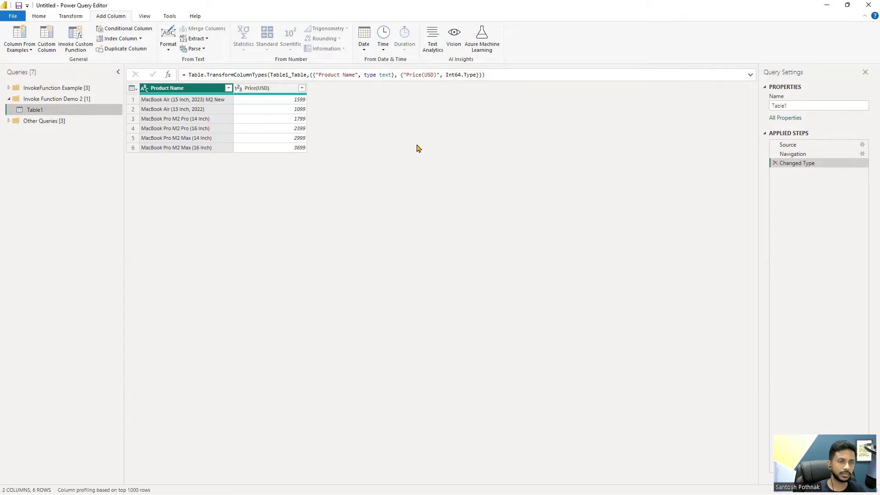
right_click(61, 103)
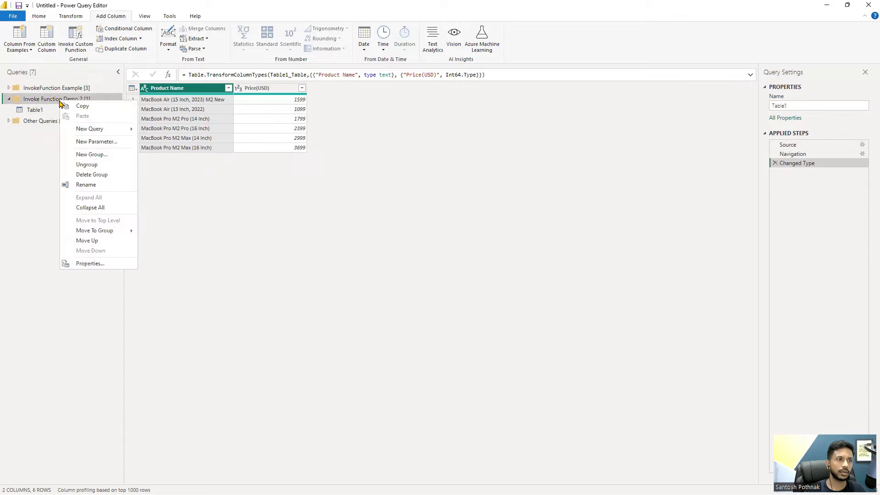
mouse_move(80, 130)
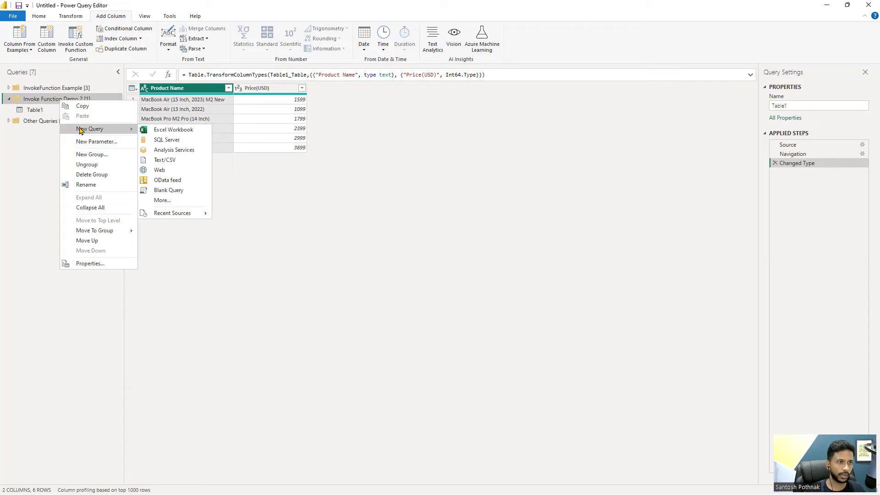
click(180, 191)
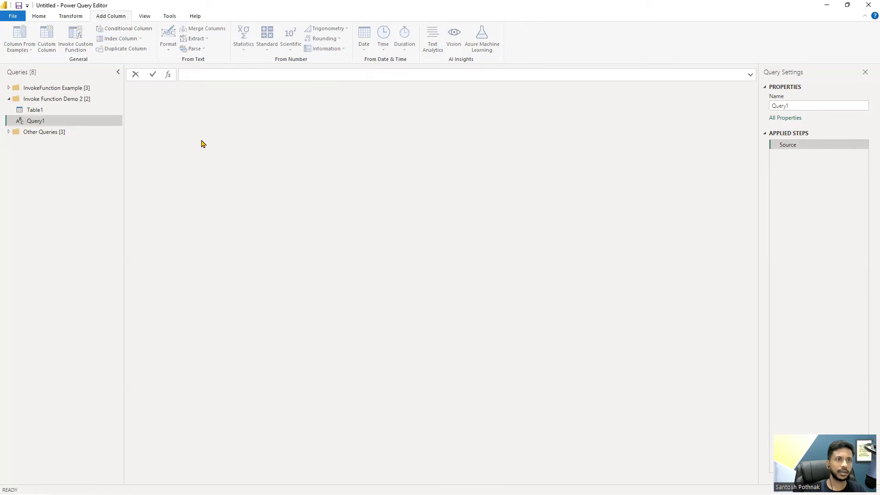
click(69, 16)
click(48, 18)
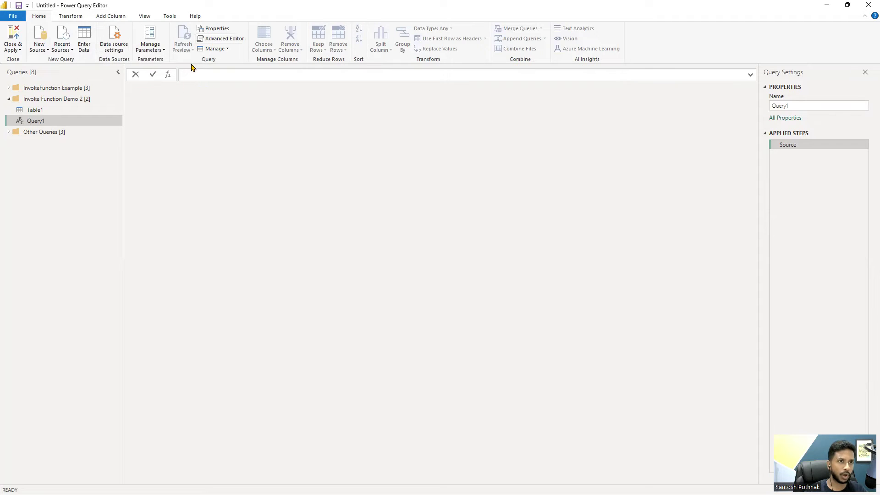
Replace Query1's code in Advanced Editor with the function (xyz as number) => xyz*80
click(207, 42)
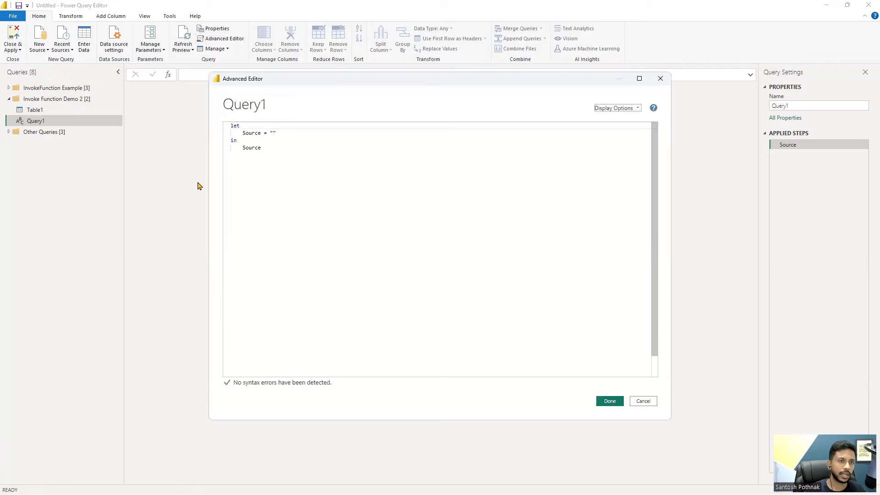
drag(285, 159, 216, 122)
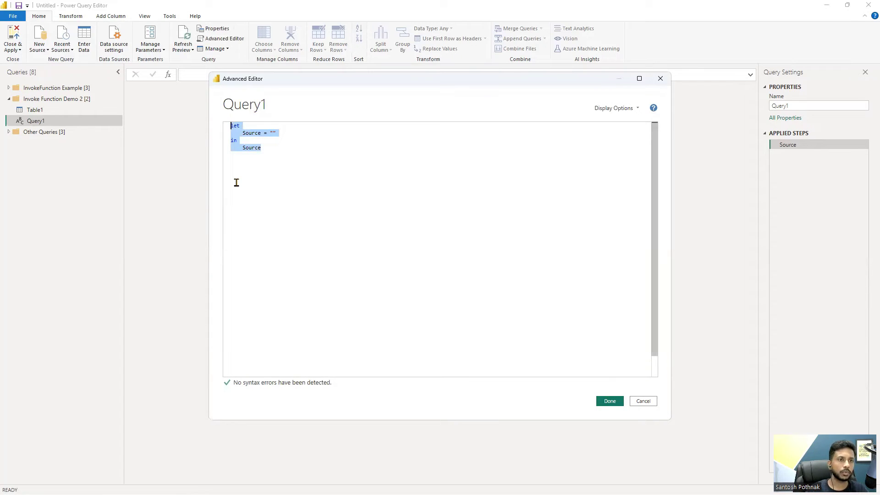
key(Delete)
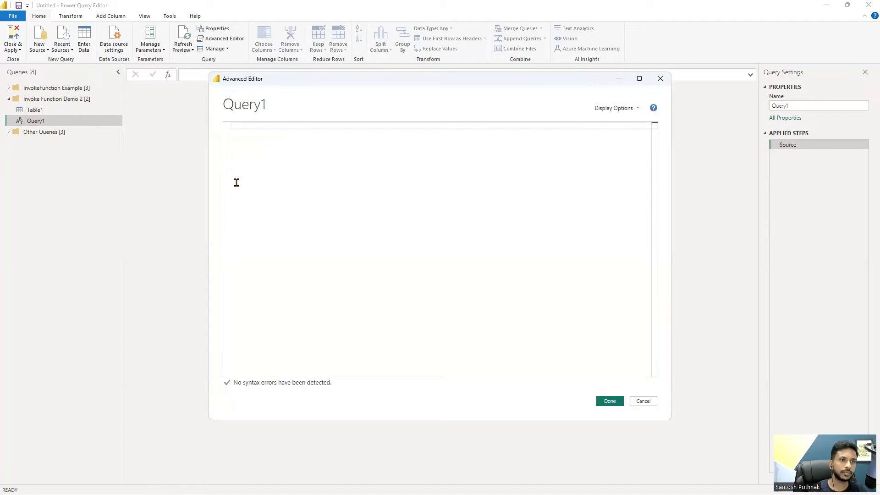
text((A)
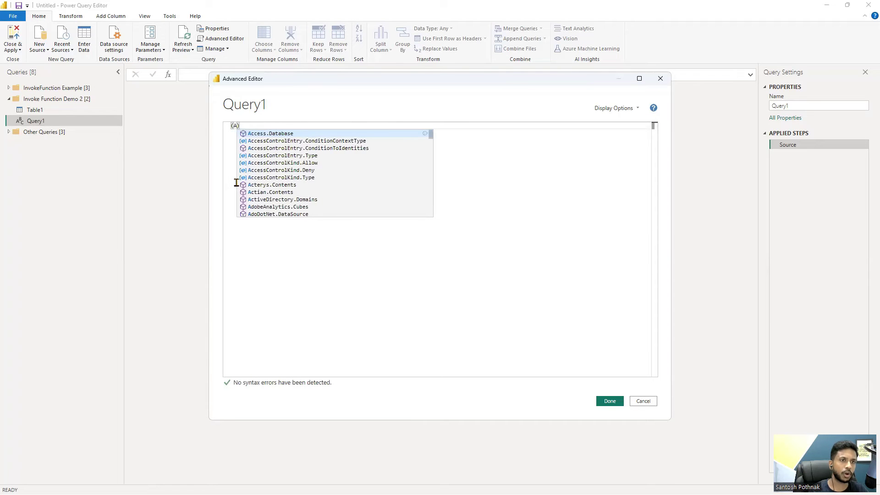
key(BackSpace)
text(INR as)
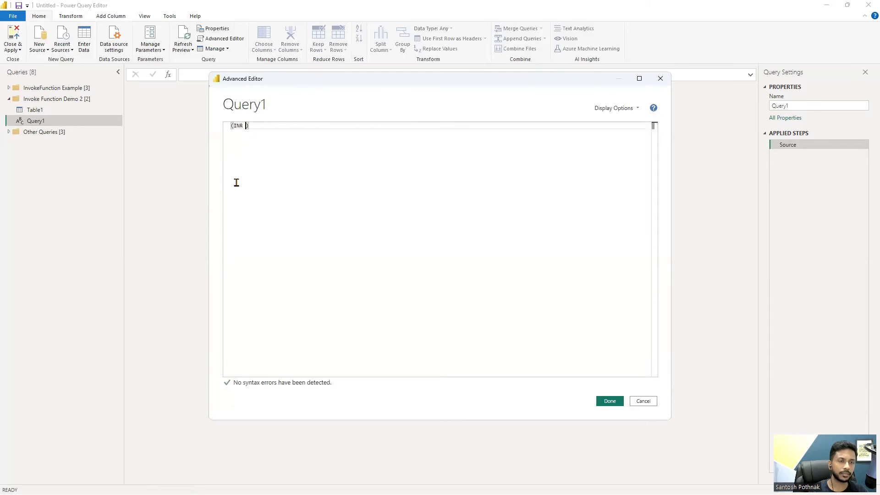
text( number)
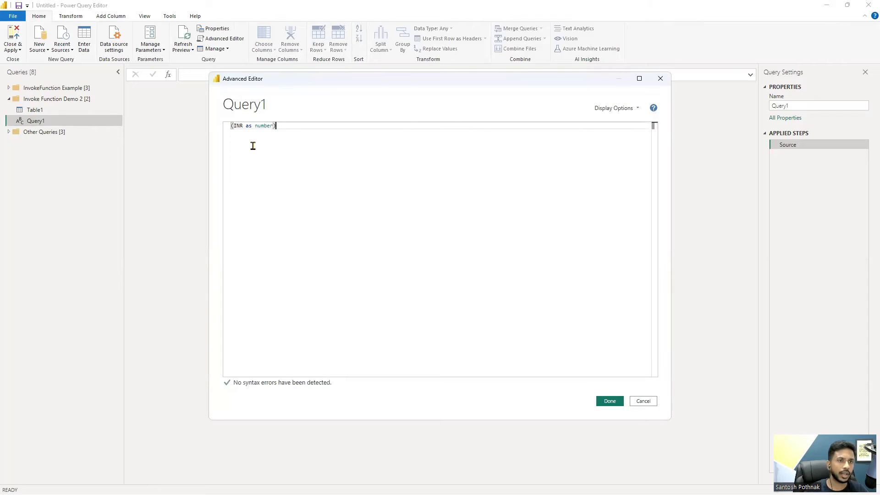
double_click(240, 126)
text(xyz)
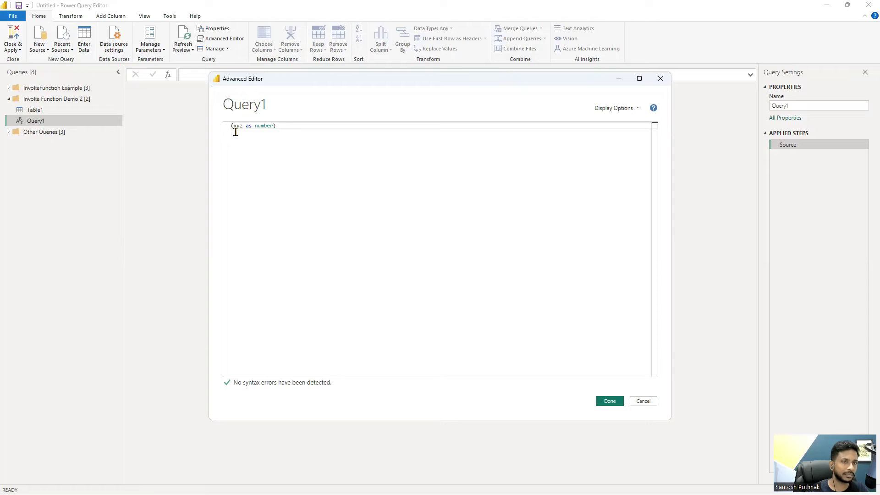
drag(248, 128, 287, 127)
click(287, 127)
text(=)
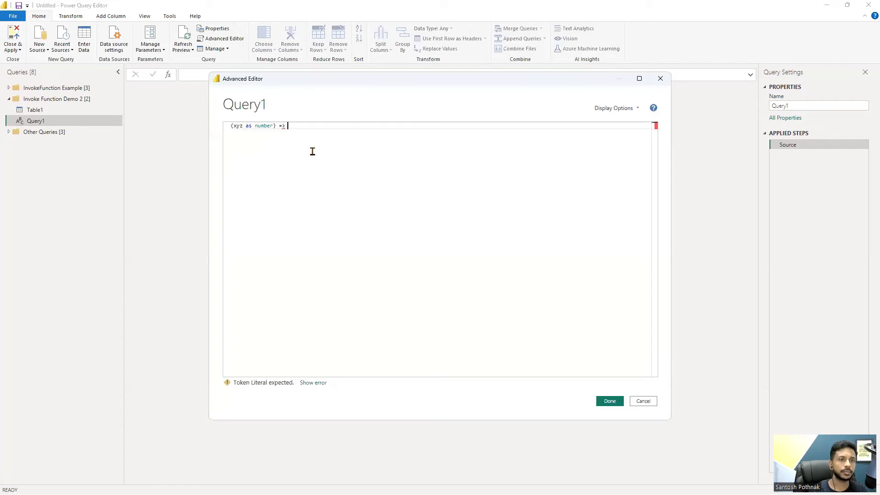
text(> xyz)
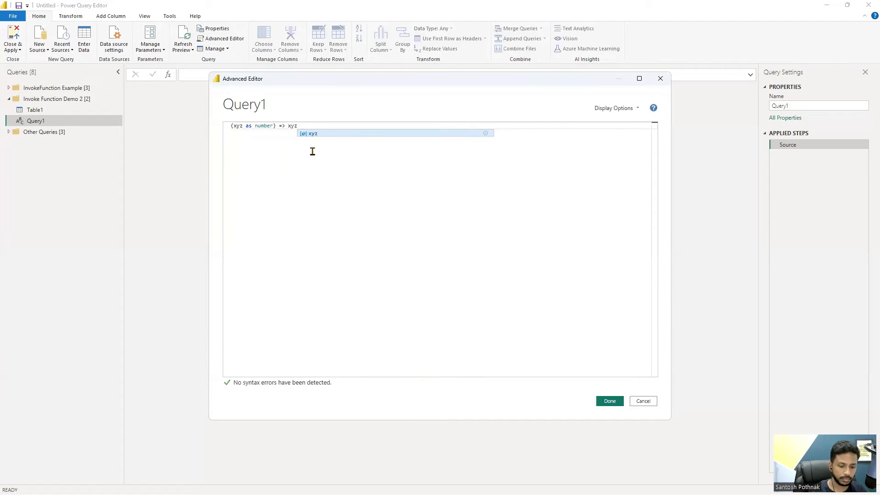
text(*80)
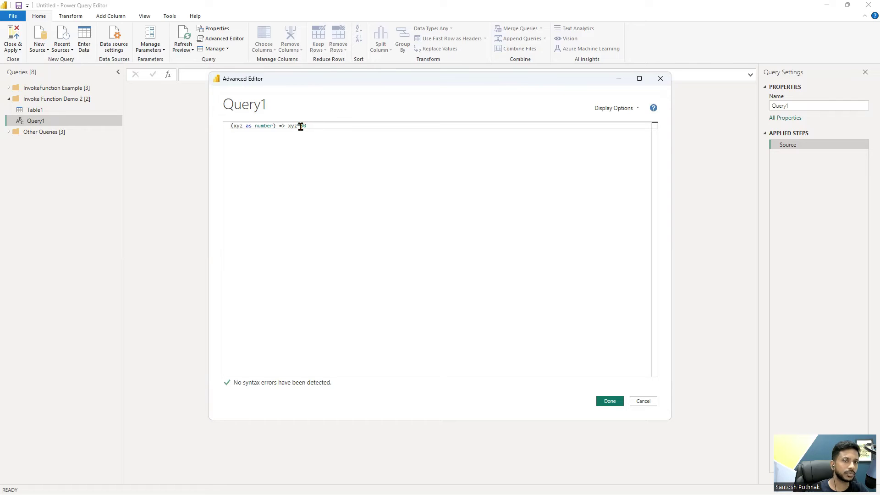
Rename the parameter to INR so Query1 reads (INR as number) => INR*80, and apply it
drag(301, 127, 323, 130)
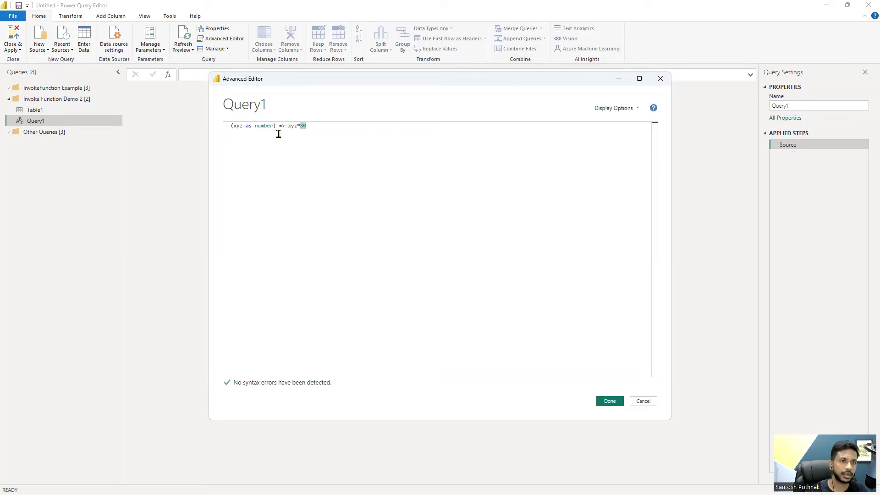
double_click(237, 127)
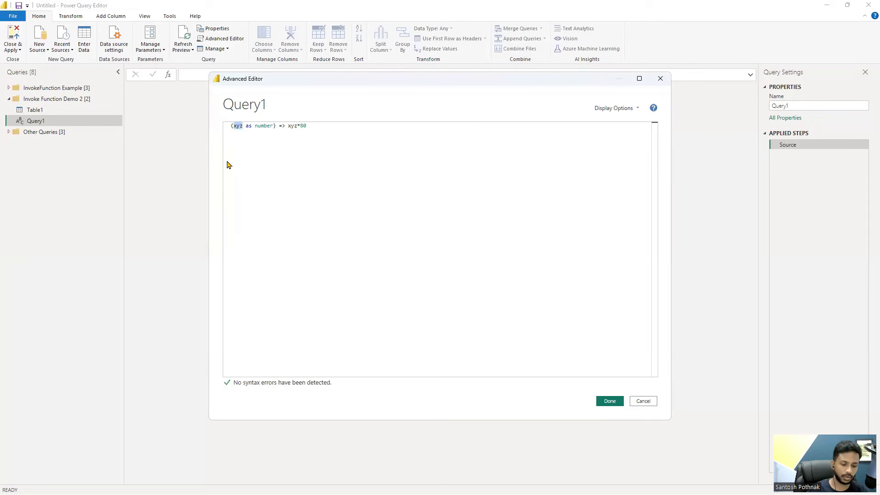
text(INR)
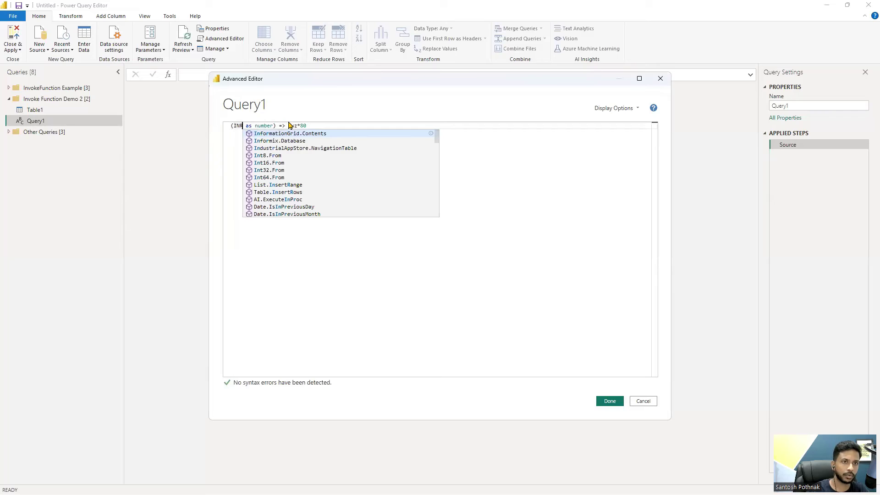
double_click(292, 126)
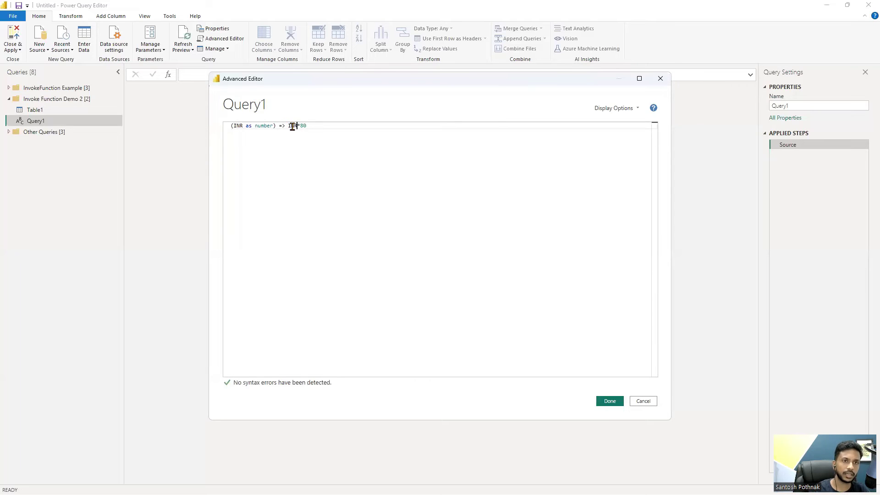
text(INR)
click(256, 196)
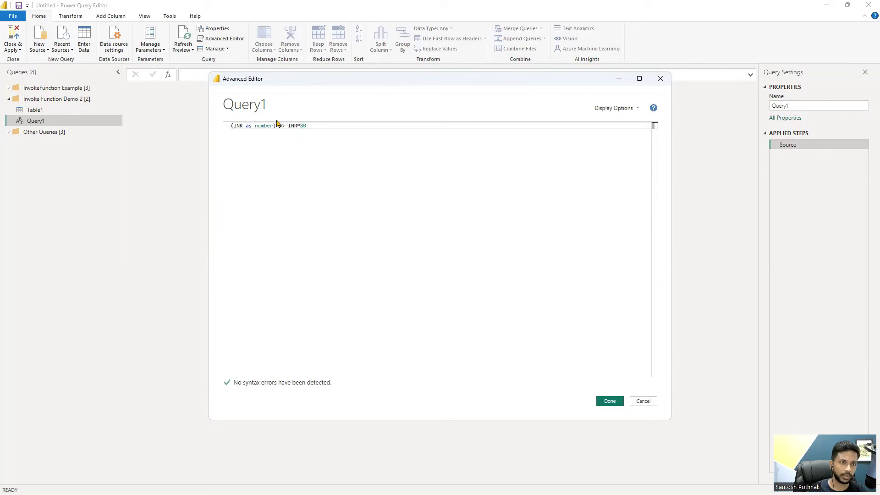
key(BackSpace)
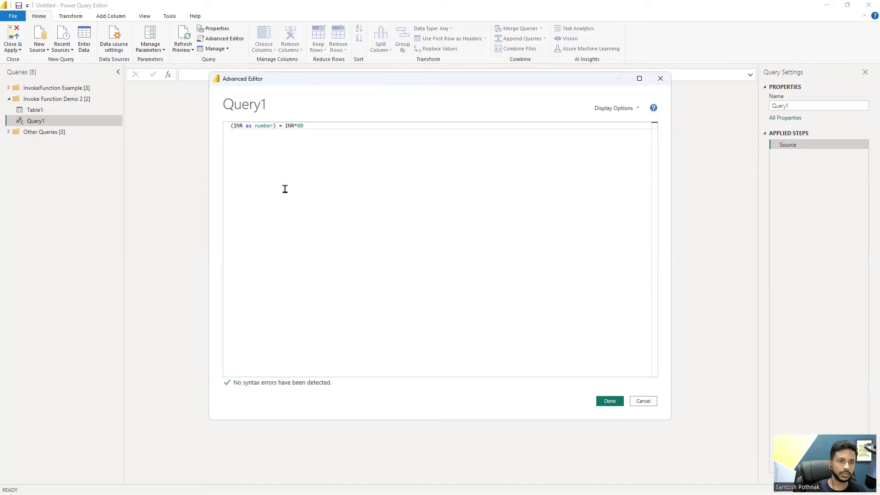
click(601, 403)
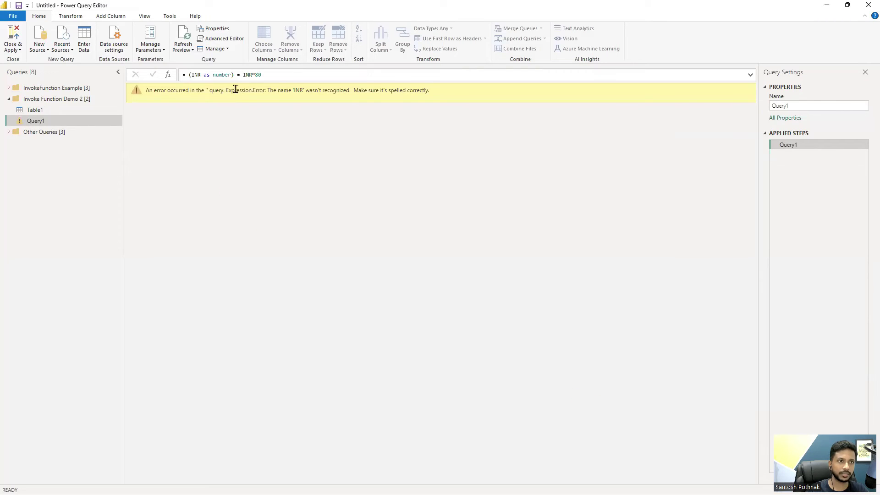
click(224, 39)
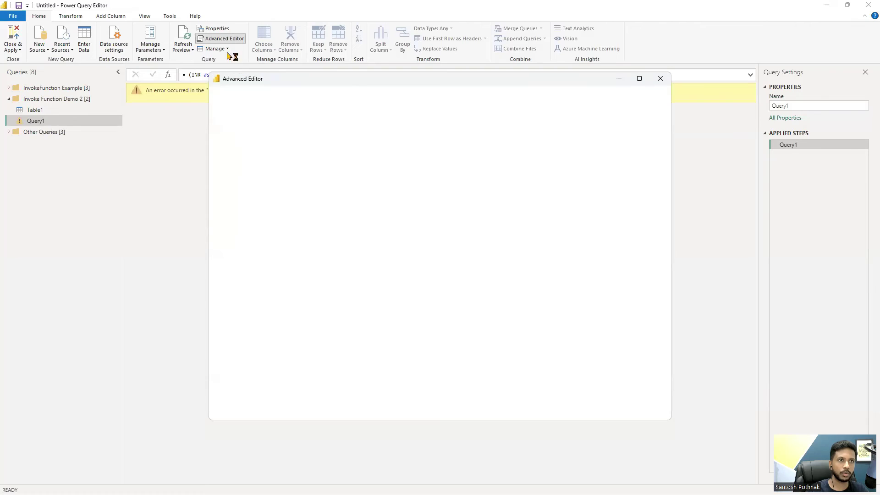
click(283, 125)
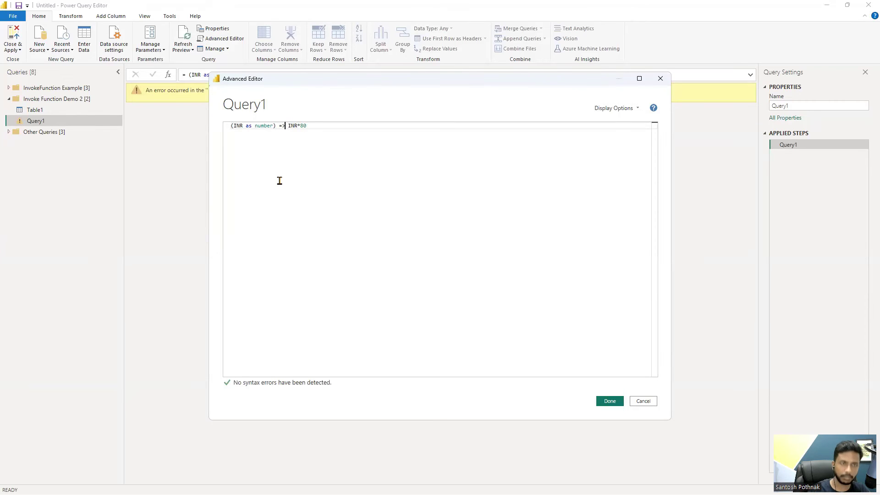
click(601, 403)
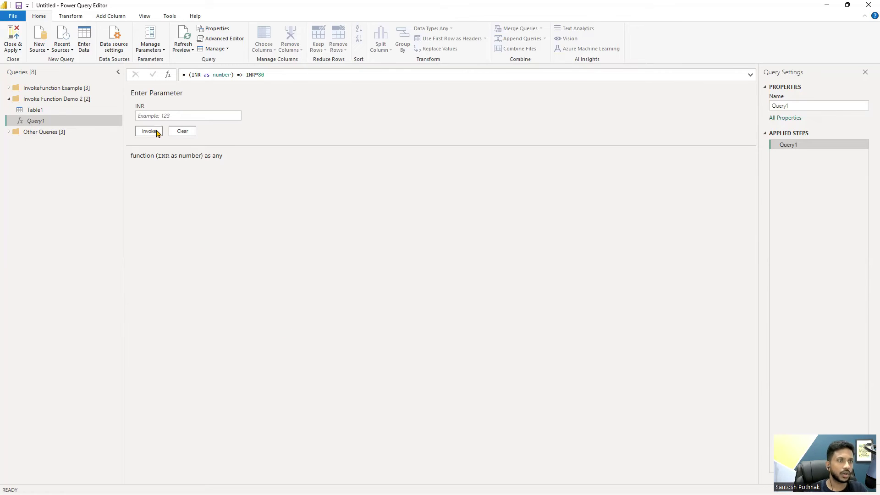
click(153, 116)
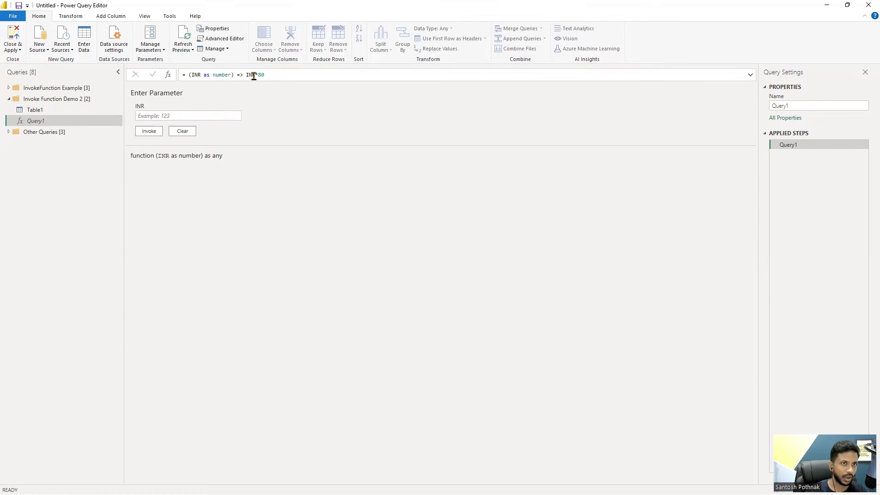
click(175, 117)
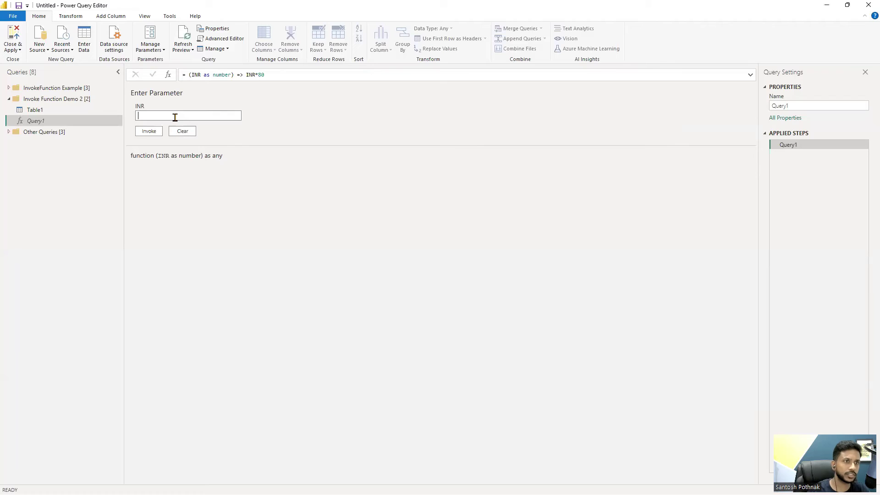
text(2)
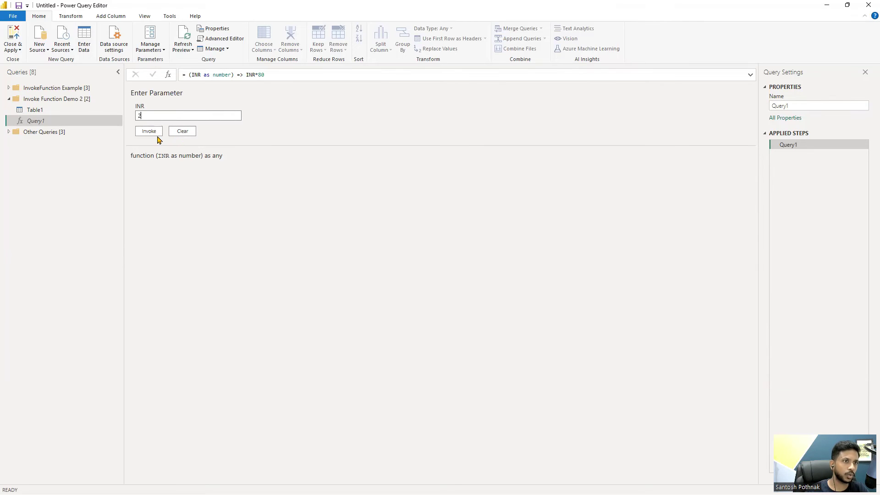
click(149, 132)
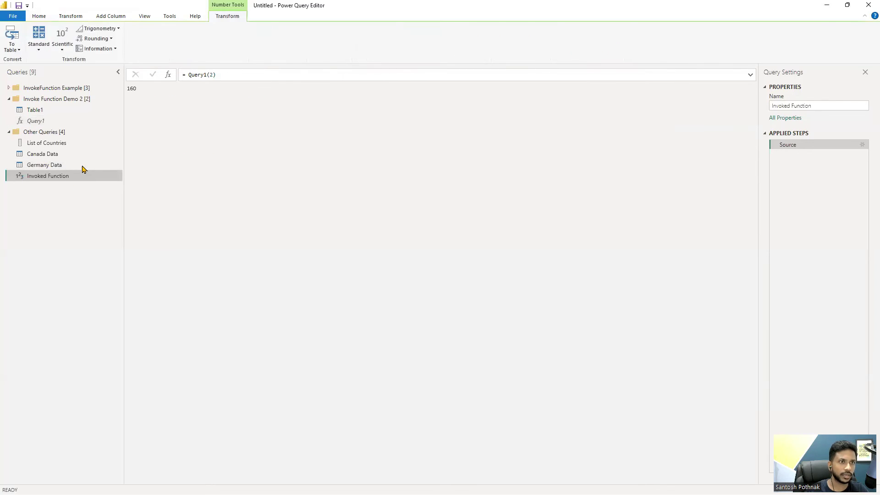
drag(138, 92, 130, 91)
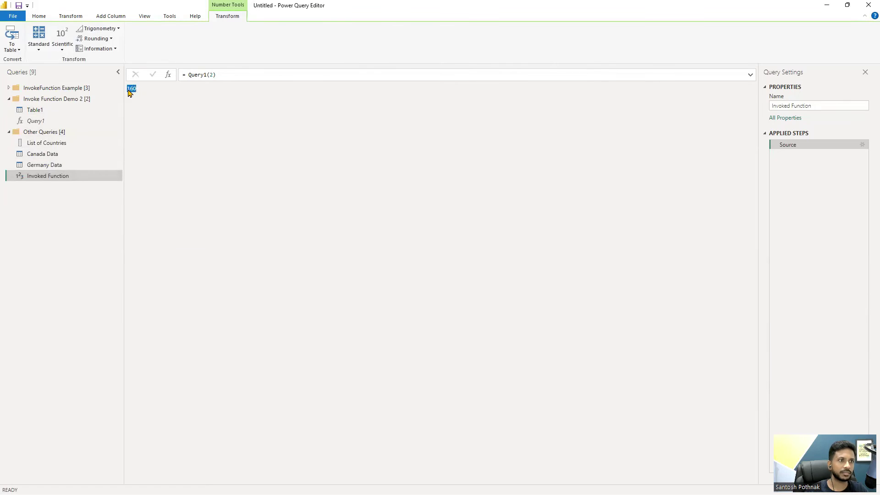
right_click(59, 176)
click(90, 204)
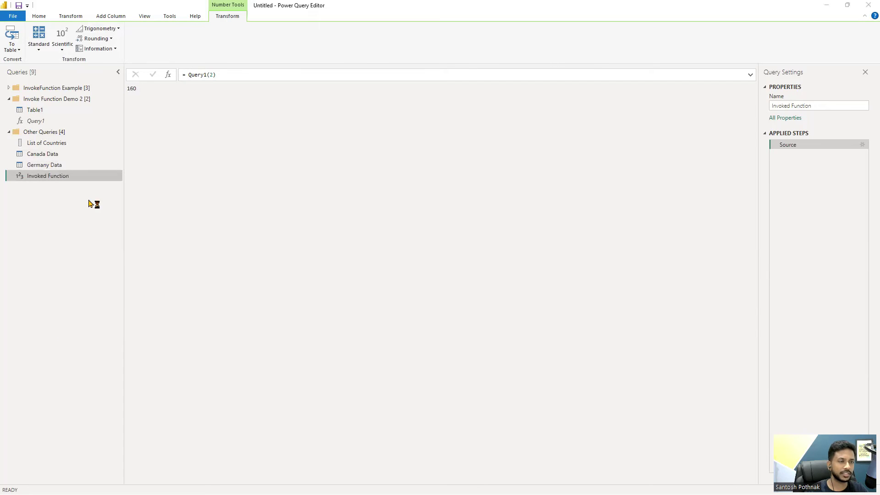
click(482, 272)
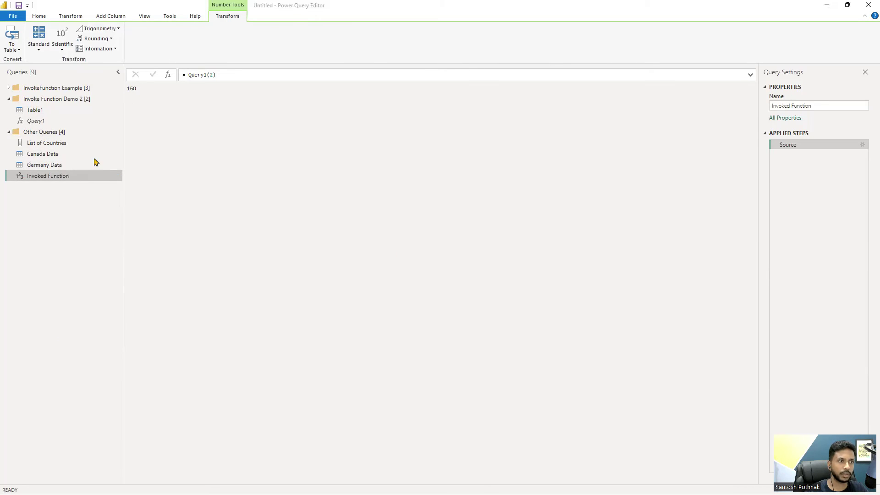
click(36, 122)
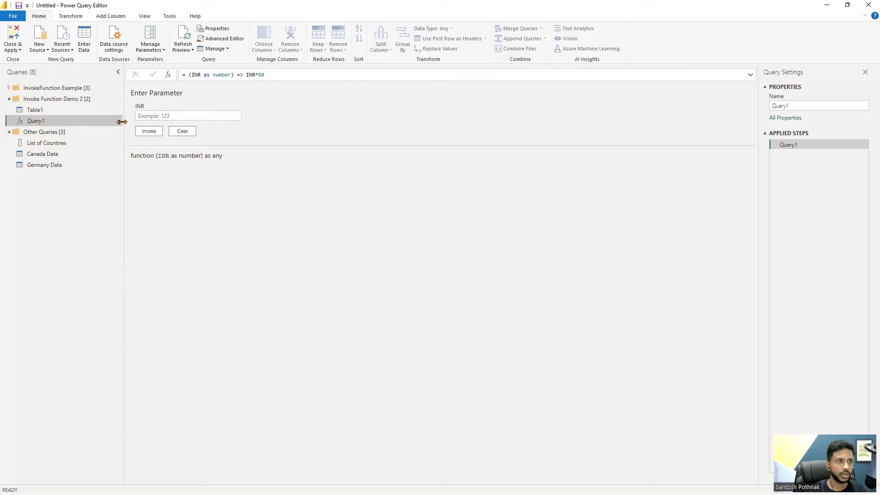
Select Table1 and launch Invoke Custom Function from the Add Column commands
click(29, 114)
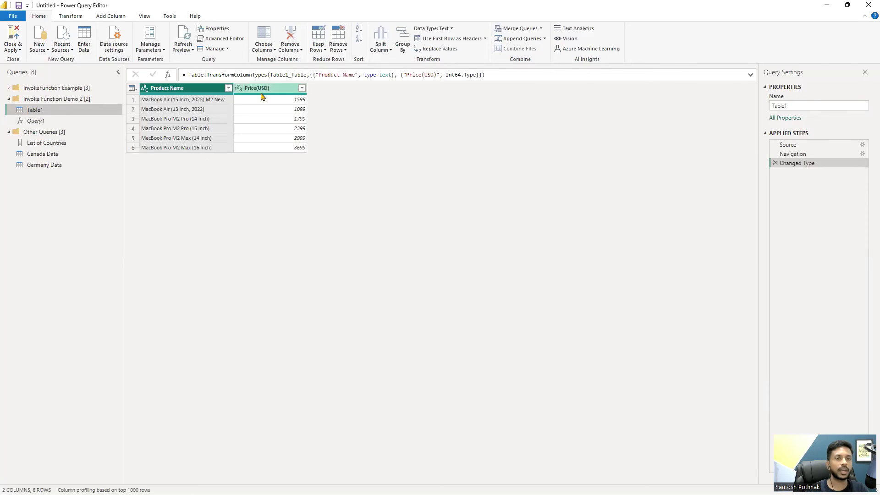
click(117, 18)
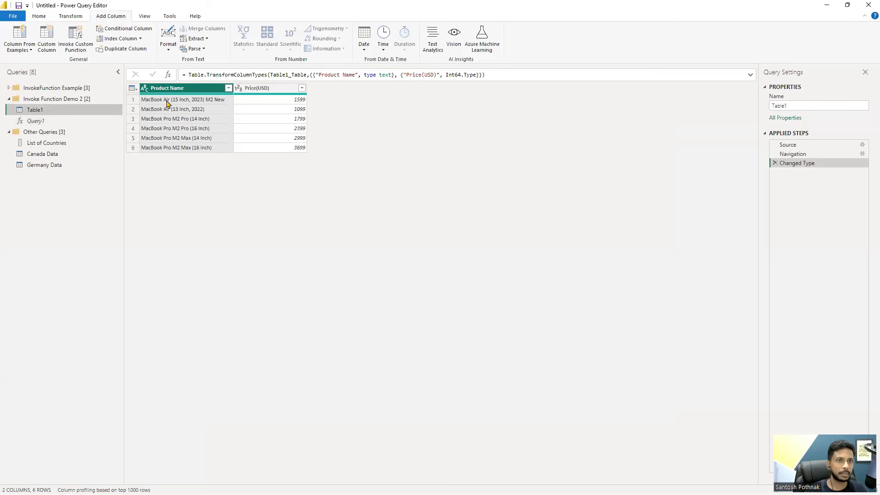
click(73, 40)
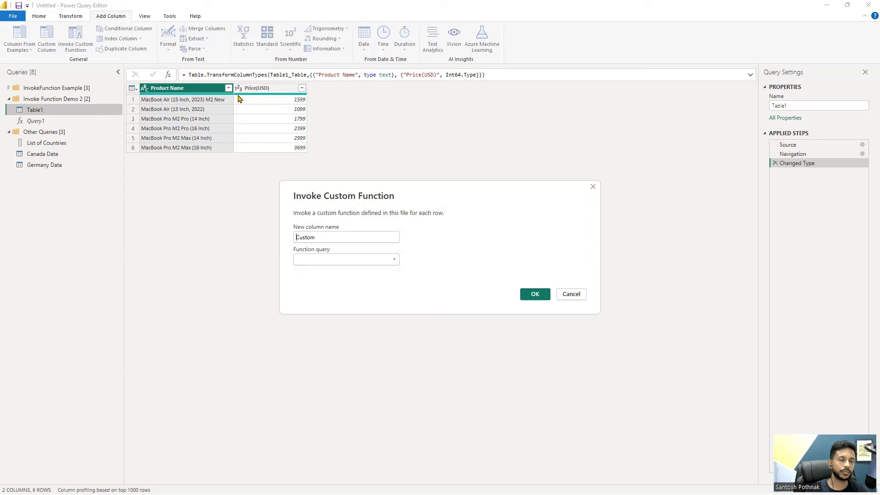
Name the new column Price (INR), using Query1 with the Price(USD) column as INR input
drag(328, 238, 283, 237)
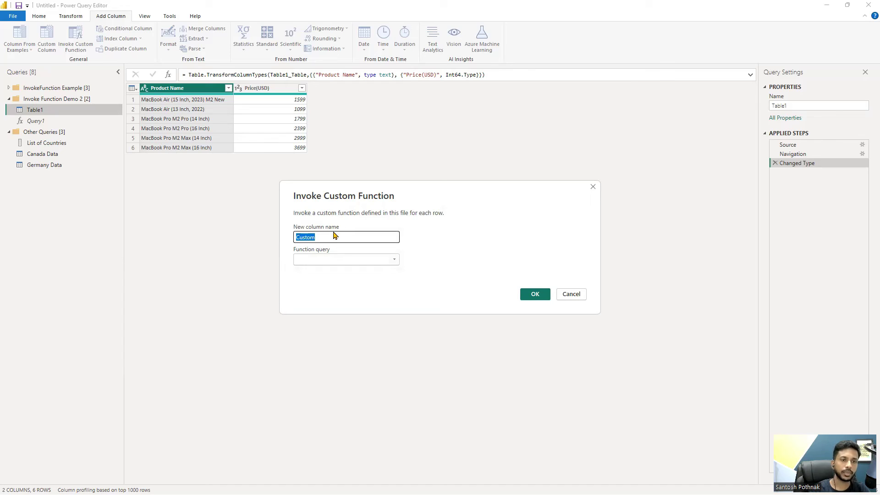
key(BackSpace)
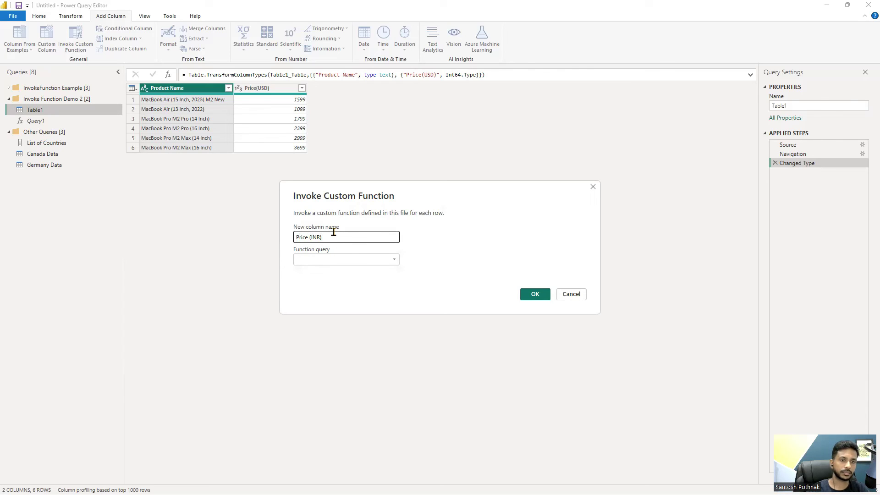
click(333, 259)
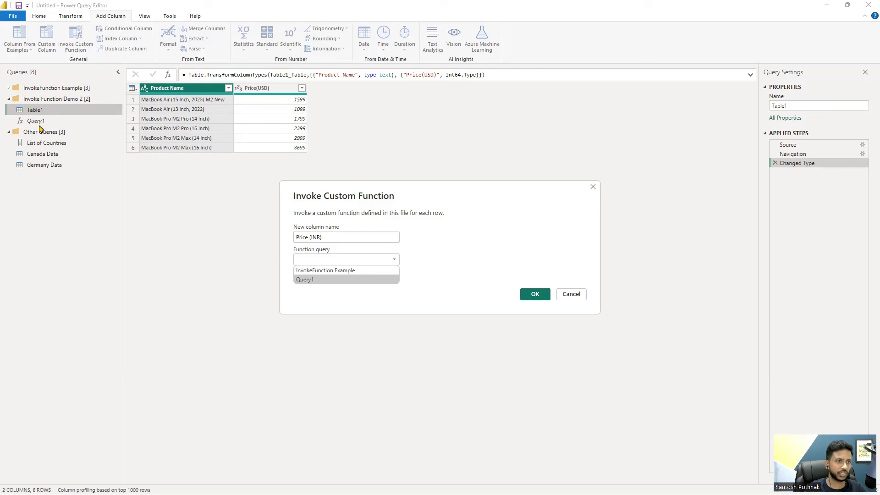
click(304, 279)
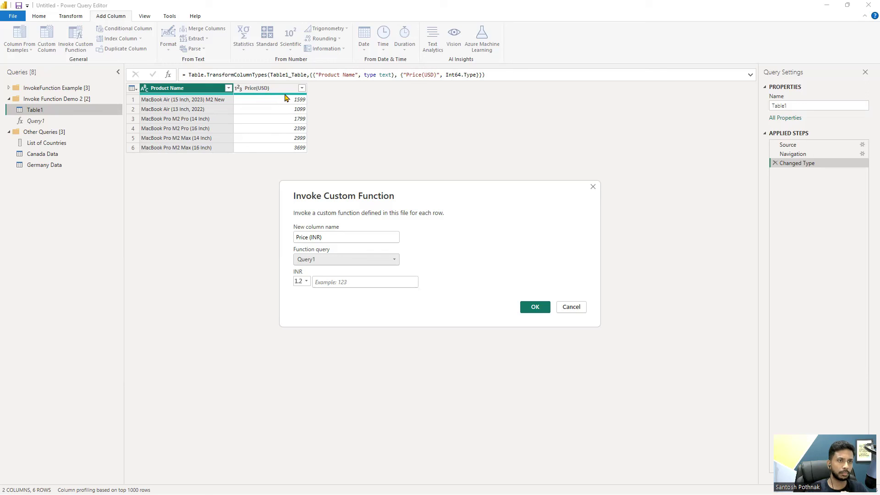
click(306, 282)
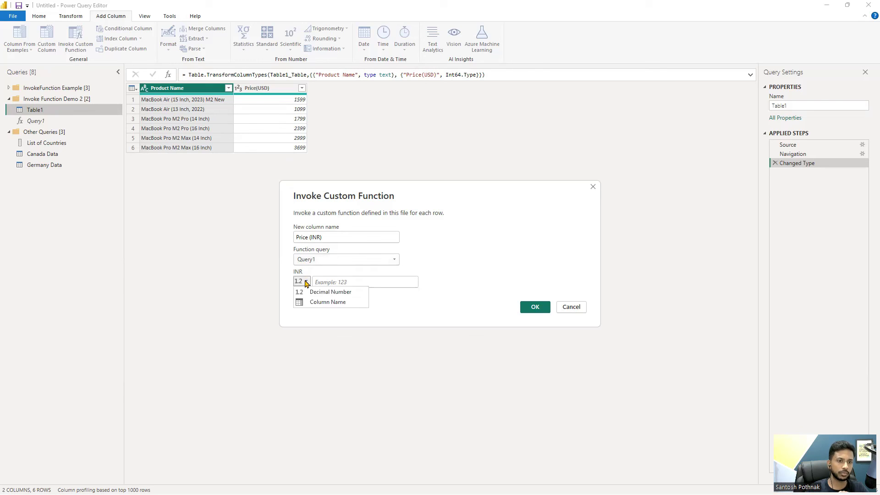
click(311, 303)
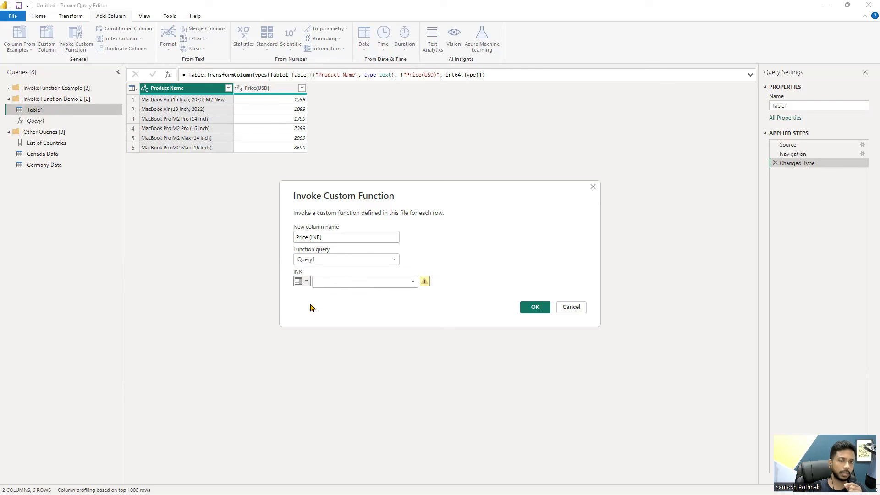
click(411, 284)
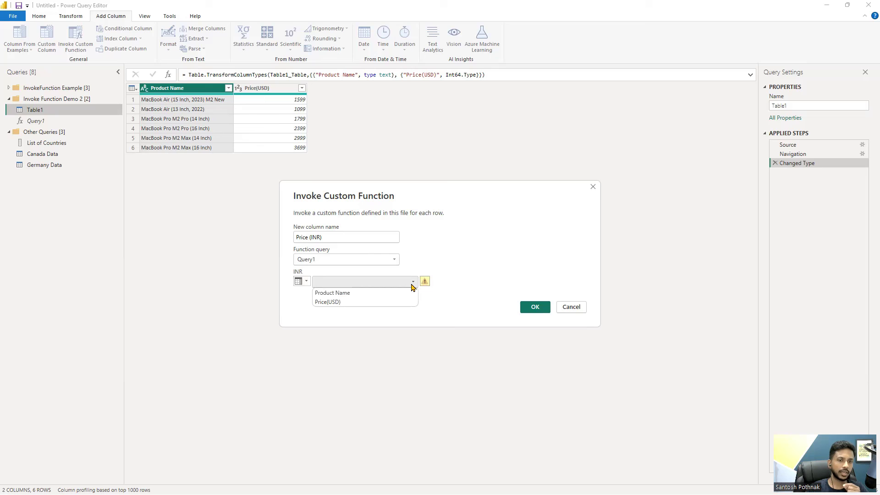
click(327, 302)
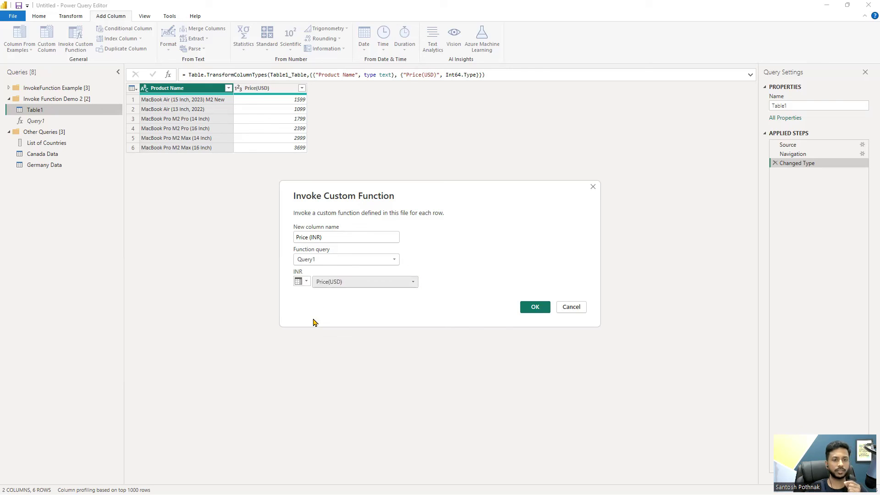
Add the Price (INR) column to Table1, then switch to the Canada Data query
click(527, 315)
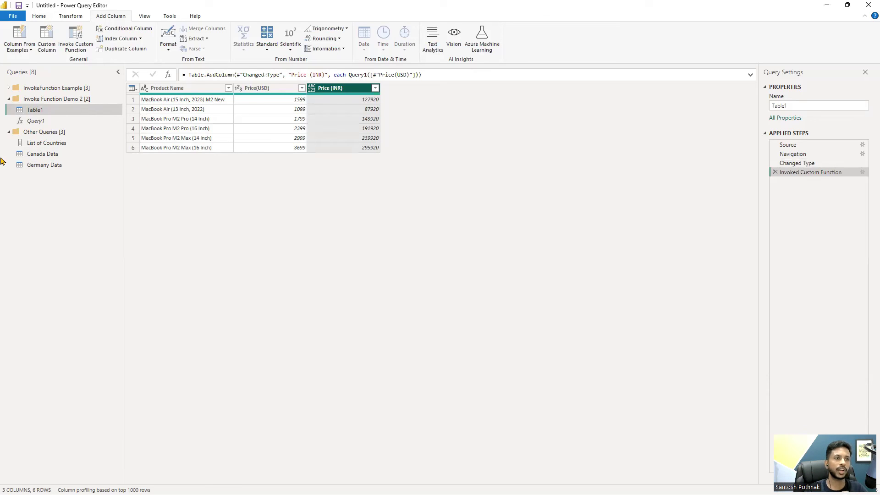
click(25, 156)
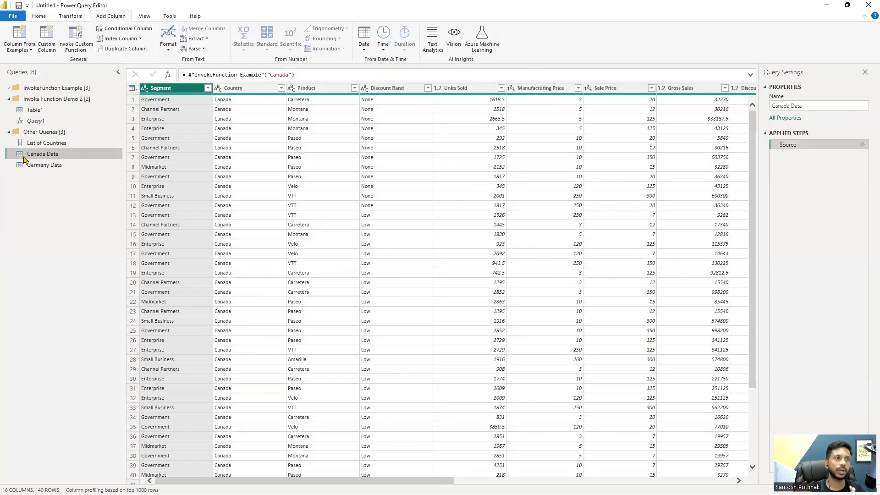